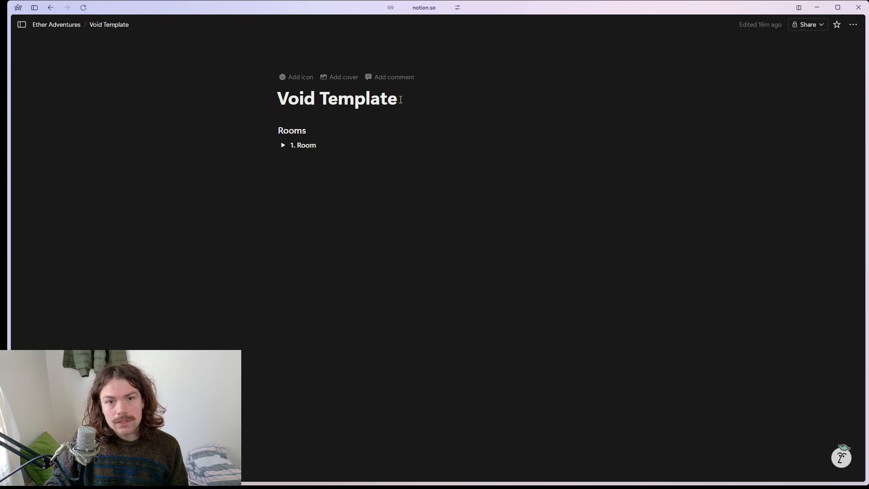
# - Replace the page title "Void Template" with the placeholder "Name of Adventure"
pyautogui.moveTo(400, 99); pyautogui.dragTo(292, 100)
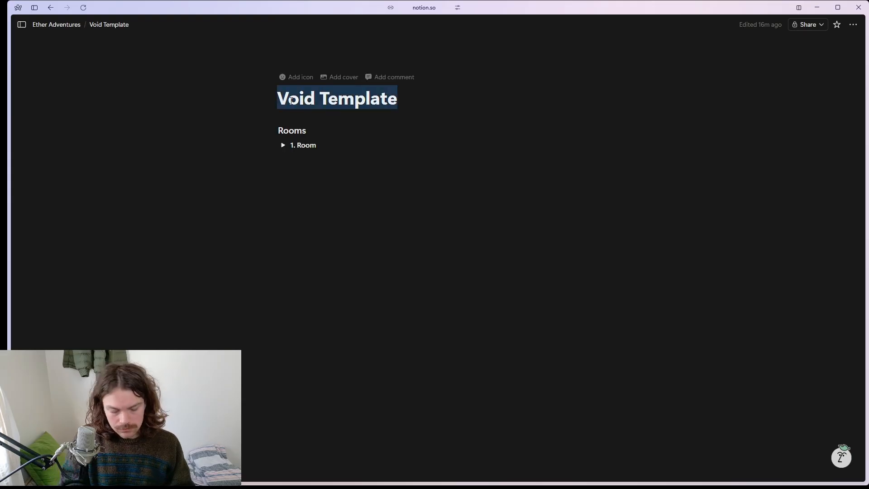
pyautogui.write('Name of Ad')
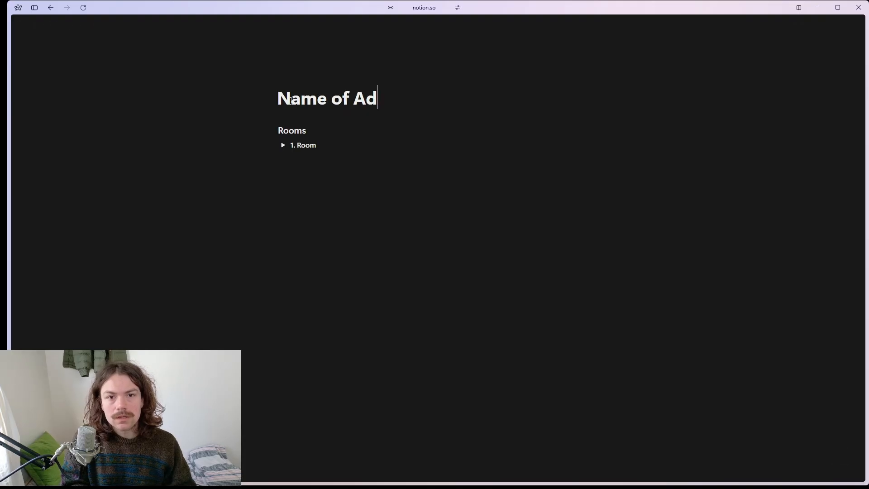
pyautogui.write('venture')
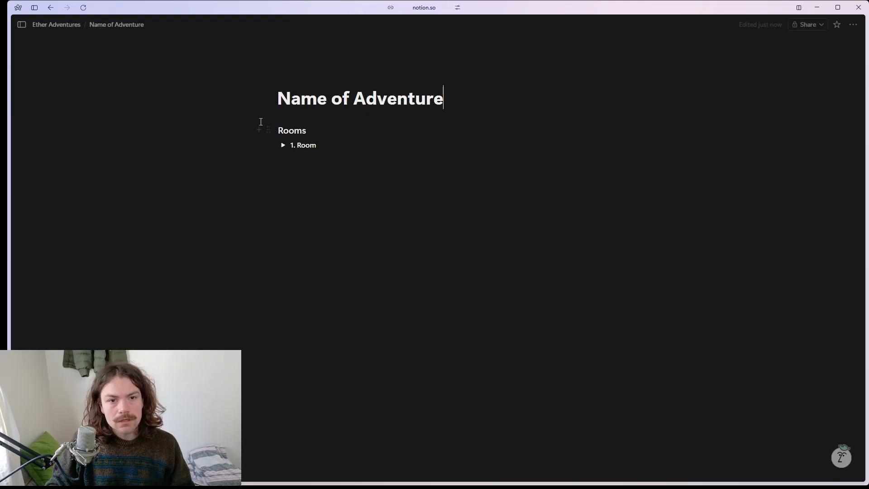
# - Replace the "Rooms" heading text with the placeholder "Name of Void"
pyautogui.click(295, 130)
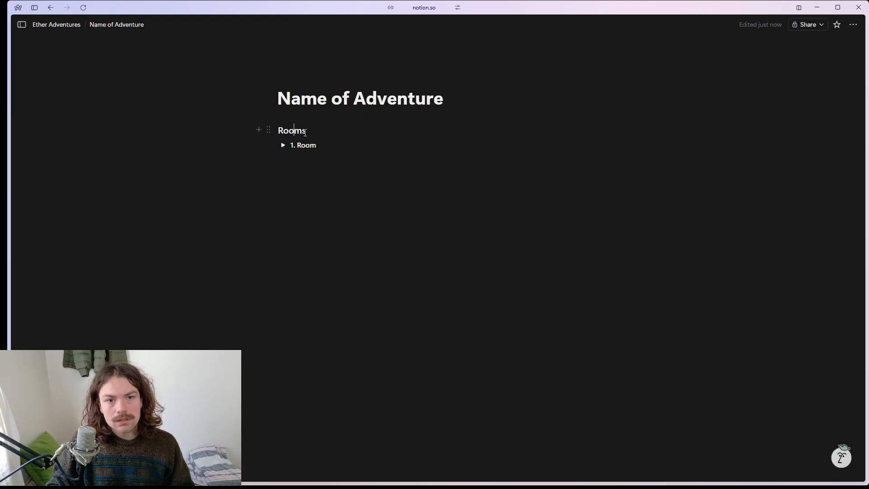
pyautogui.moveTo(307, 131); pyautogui.dragTo(281, 129)
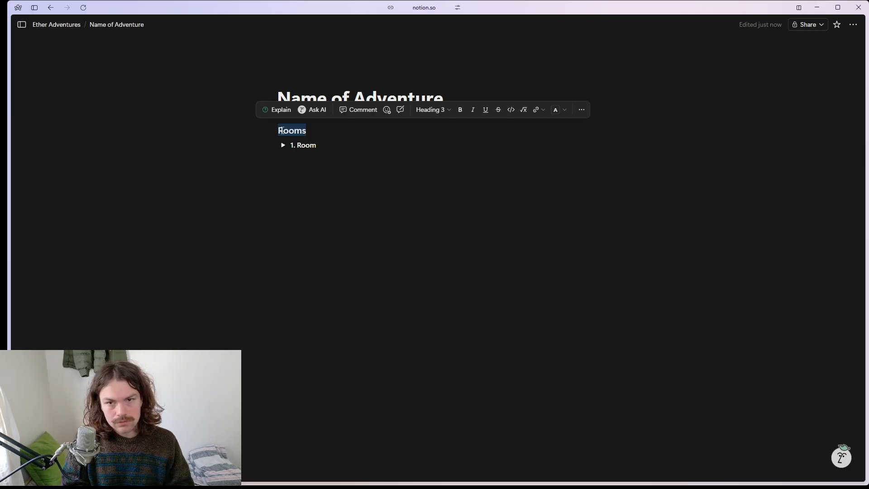
pyautogui.write('Name of Void')
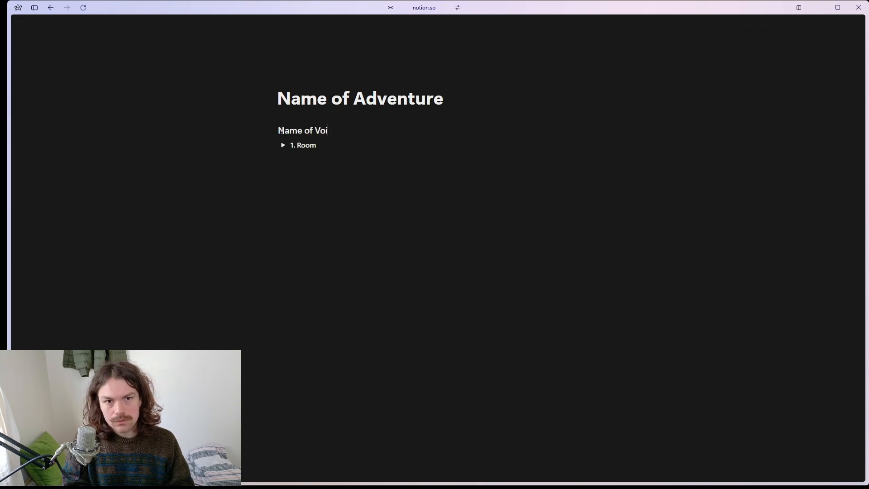
pyautogui.click(337, 146)
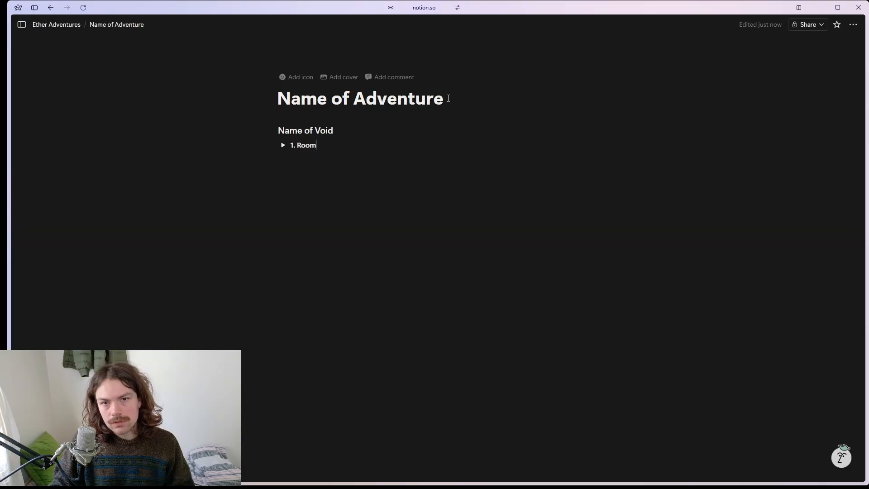
# - Change the page title to "The Mountain of Fire"
pyautogui.moveTo(448, 98); pyautogui.dragTo(289, 103)
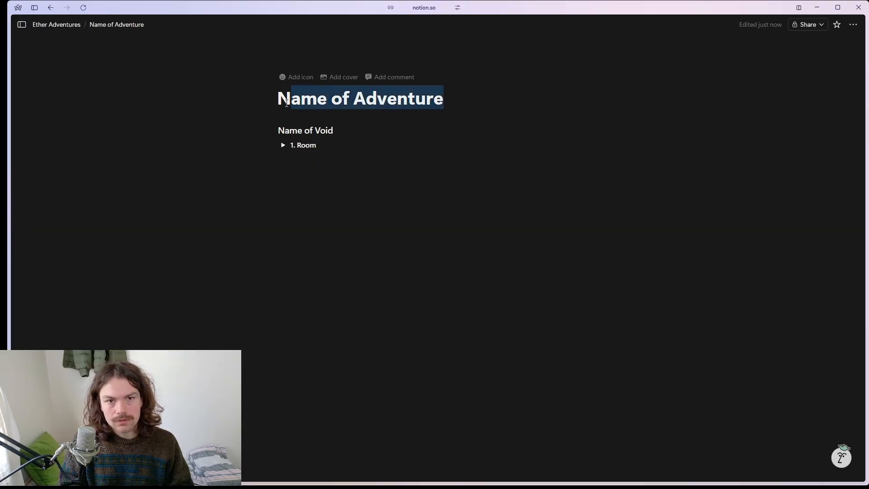
pyautogui.press('BackSpace')
pyautogui.press('BackSpace')
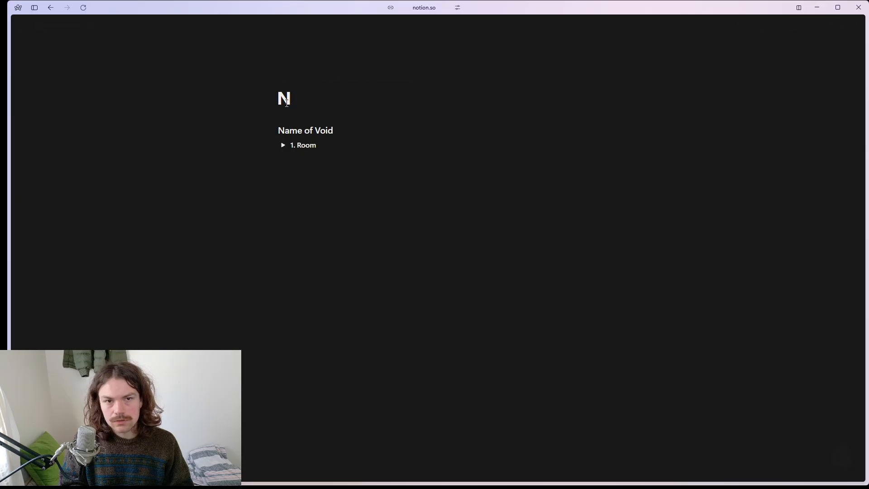
pyautogui.write('The Mountain of ')
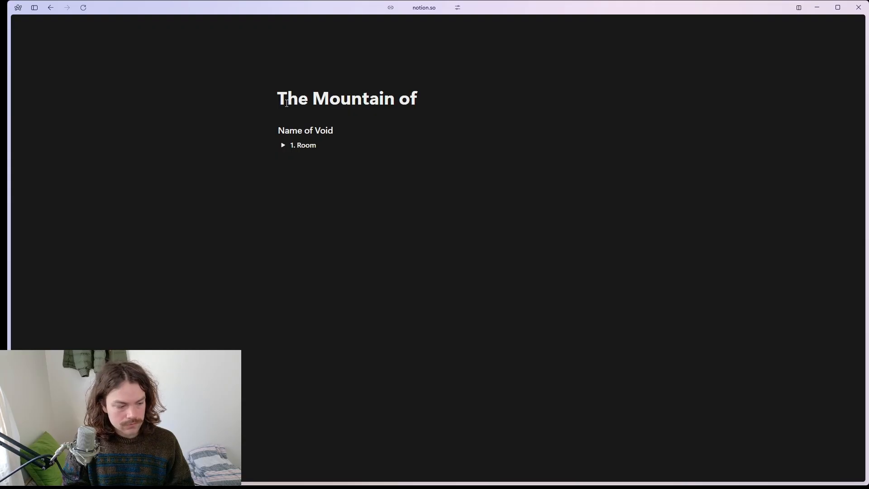
pyautogui.write('Fire')
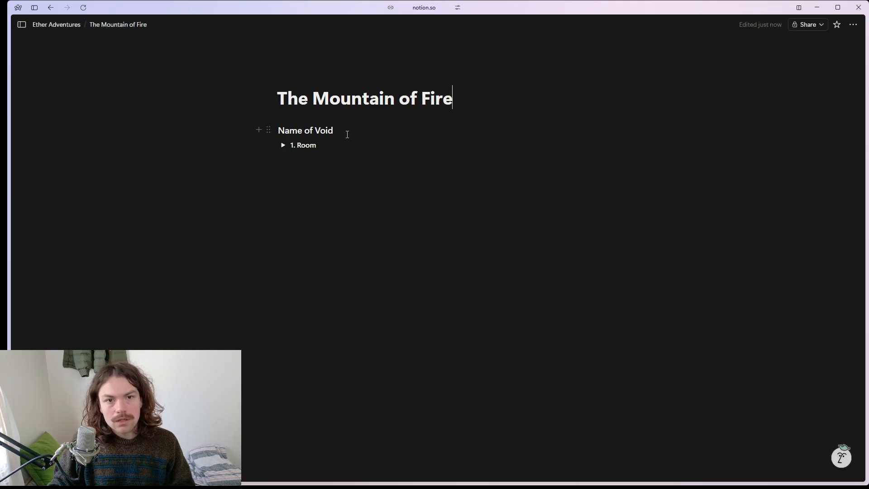
# - Change the heading above the room toggle to "The Flaming Pit"
pyautogui.click(344, 134)
pyautogui.moveTo(335, 131); pyautogui.dragTo(278, 131)
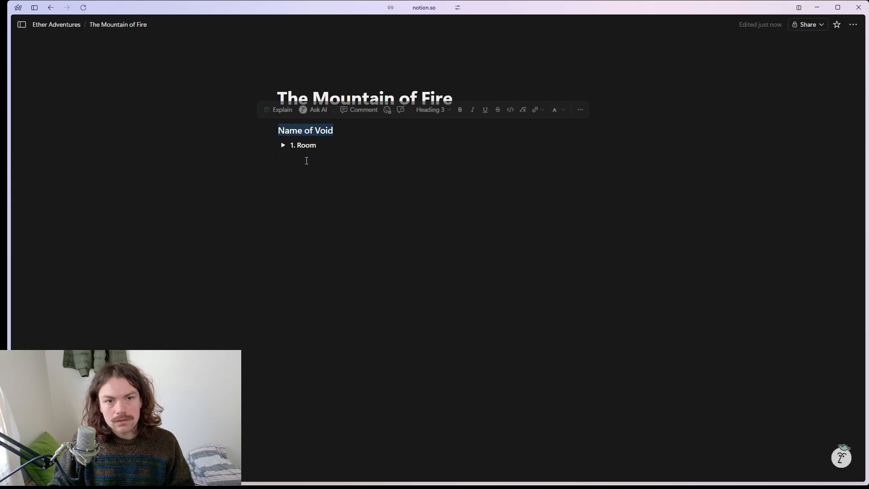
pyautogui.press('BackSpace')
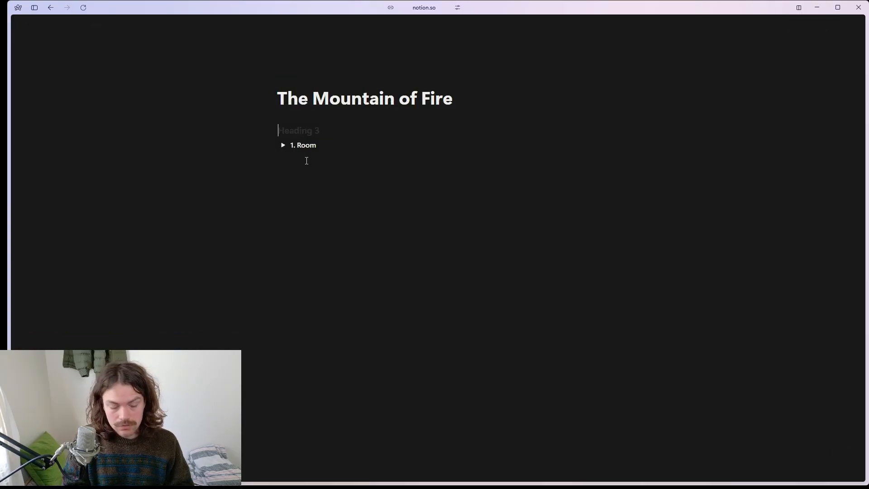
pyautogui.write('The ')
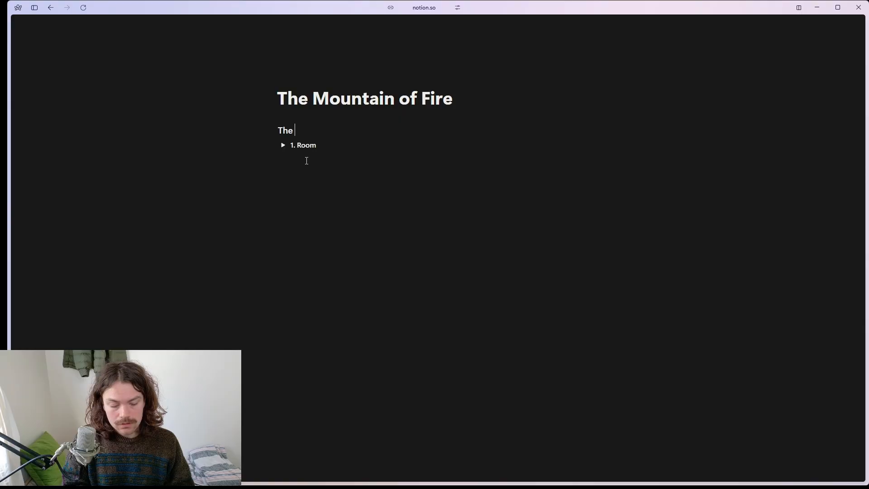
pyautogui.write('Flaming ')
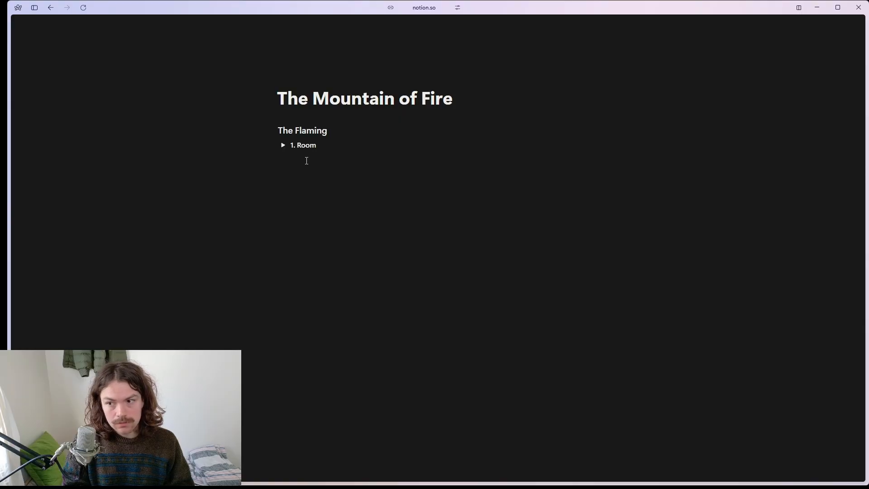
pyautogui.write('Pit')
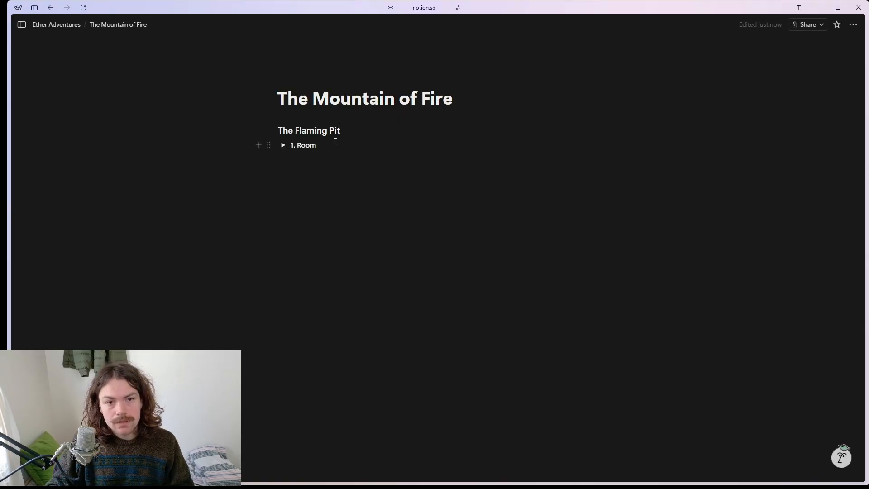
# - Expand the "1. Room" toggle to view its template contents and collapse it again
pyautogui.click(335, 143)
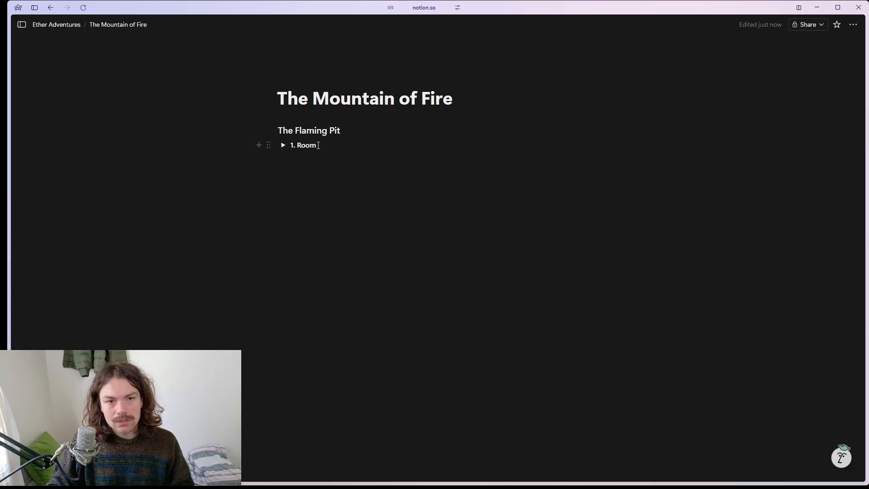
pyautogui.click(284, 145)
pyautogui.click(281, 145)
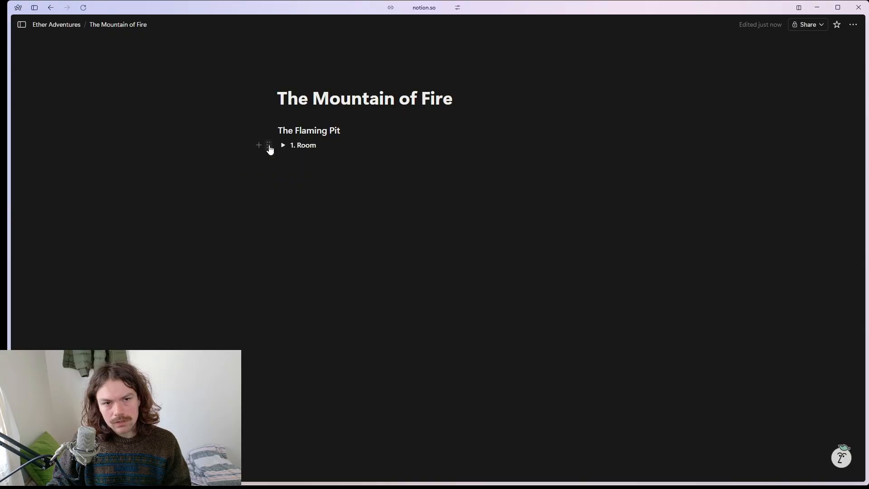
# - Duplicate the "1. Room" toggle ten times under the "The Flaming Pit" heading
pyautogui.click(269, 147)
pyautogui.click(190, 136)
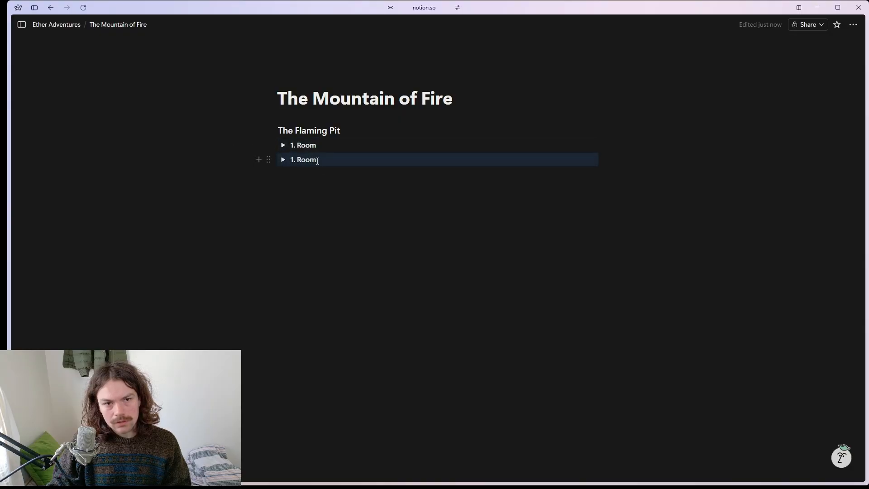
pyautogui.hotkey('ctrl', 'd')
pyautogui.hotkey('ctrl', 'd')
pyautogui.hotkey('ctrl', 'd')
pyautogui.hotkey('ctrl', 'd')
pyautogui.hotkey('ctrl', 'd')
pyautogui.hotkey('ctrl', 'd')
pyautogui.hotkey('ctrl', 'd')
pyautogui.hotkey('ctrl', 'd')
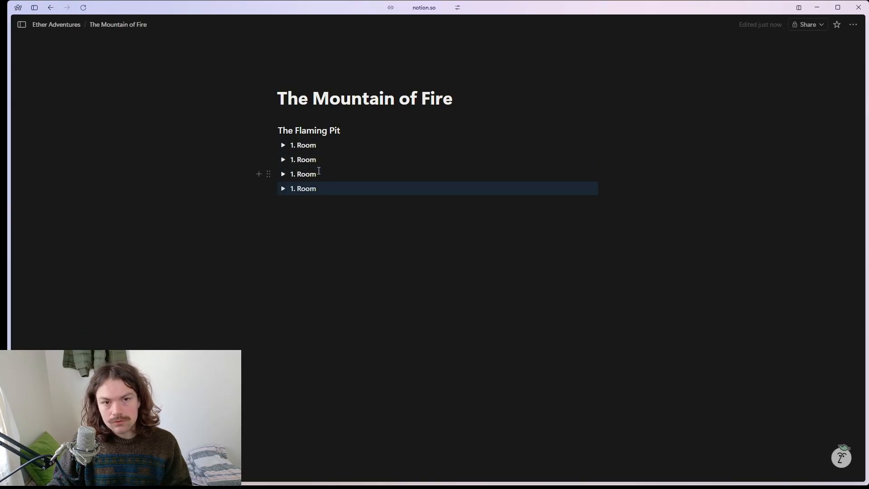
pyautogui.hotkey('ctrl', 'd')
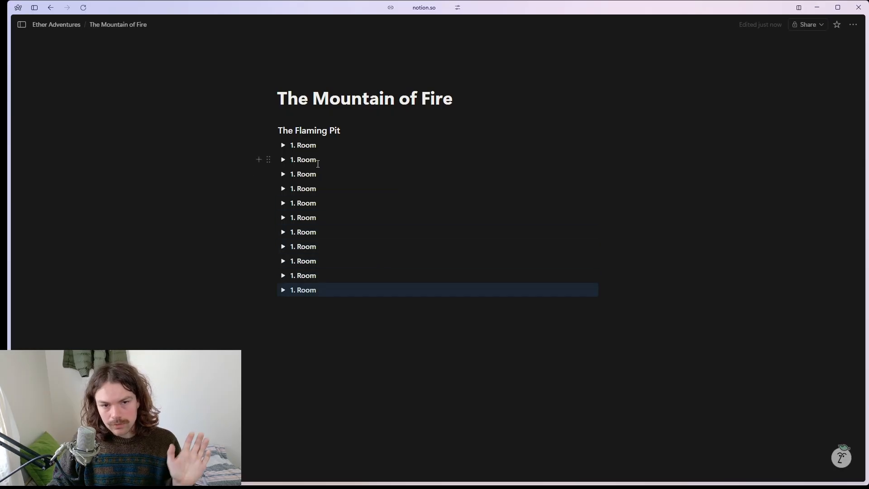
# - Expand and collapse the first "1. Room" toggle to examine its description, points and direction callouts
pyautogui.click(317, 145)
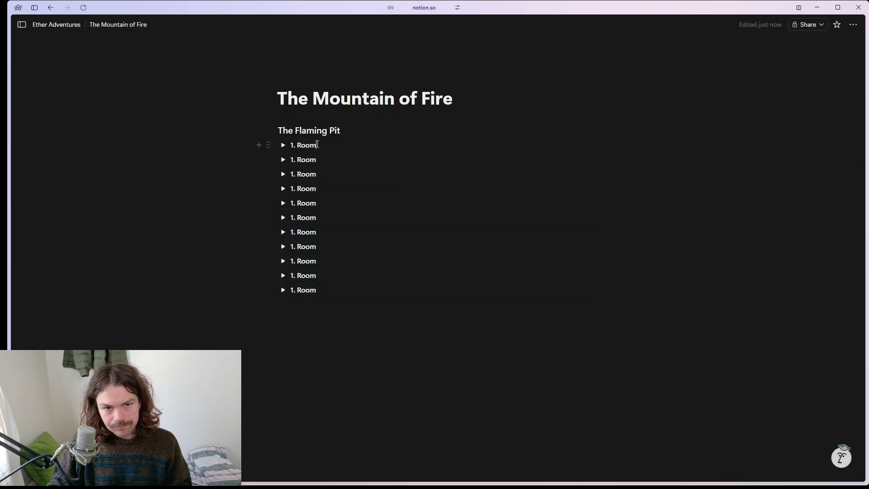
pyautogui.click(283, 146)
pyautogui.click(281, 146)
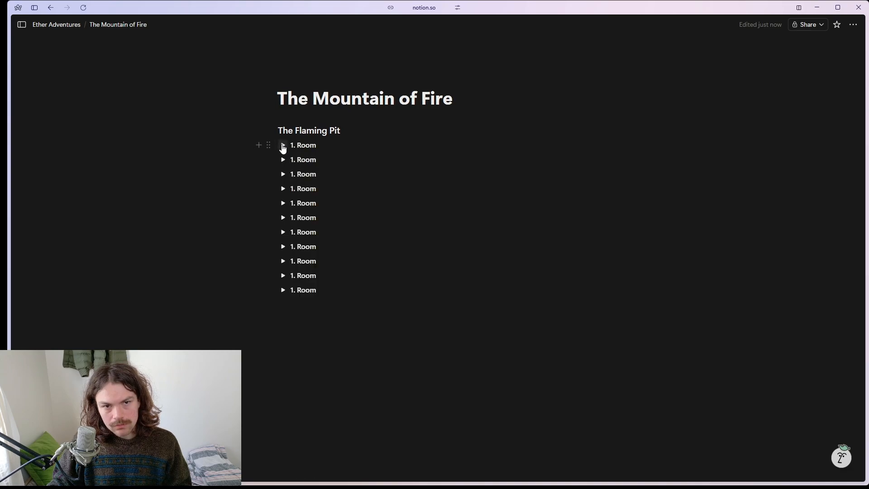
pyautogui.click(283, 145)
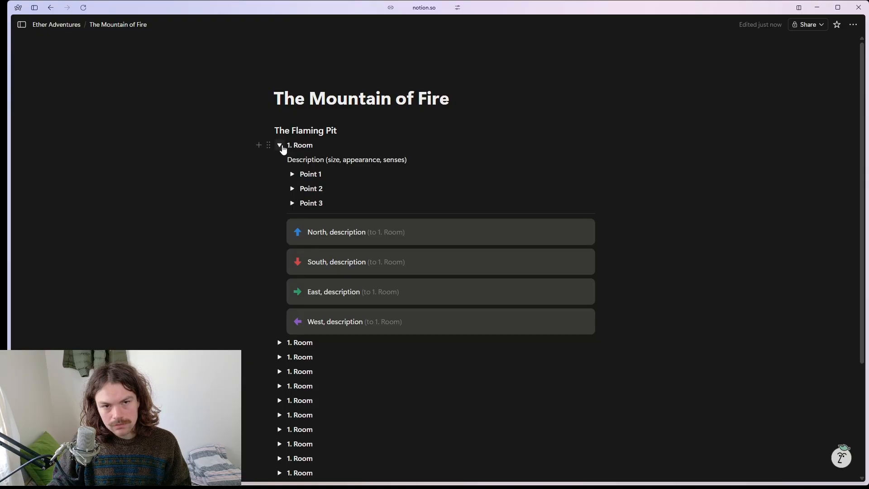
pyautogui.click(279, 148)
pyautogui.click(279, 149)
pyautogui.click(279, 147)
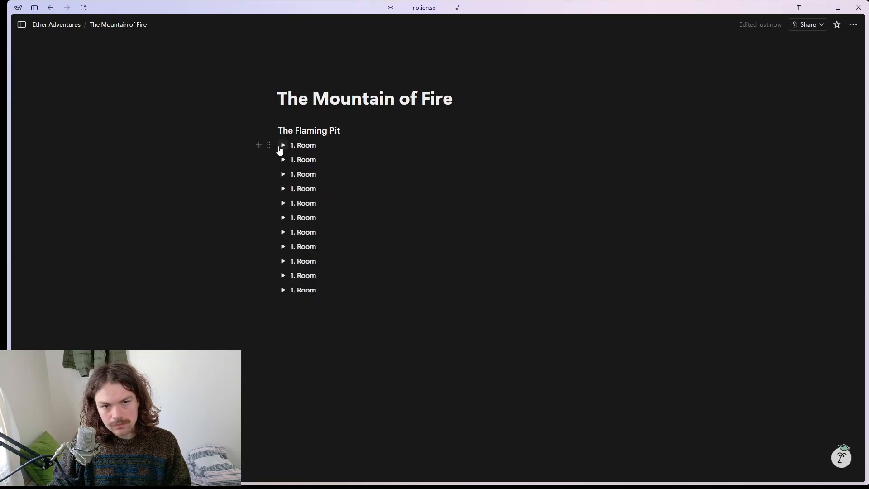
pyautogui.click(280, 147)
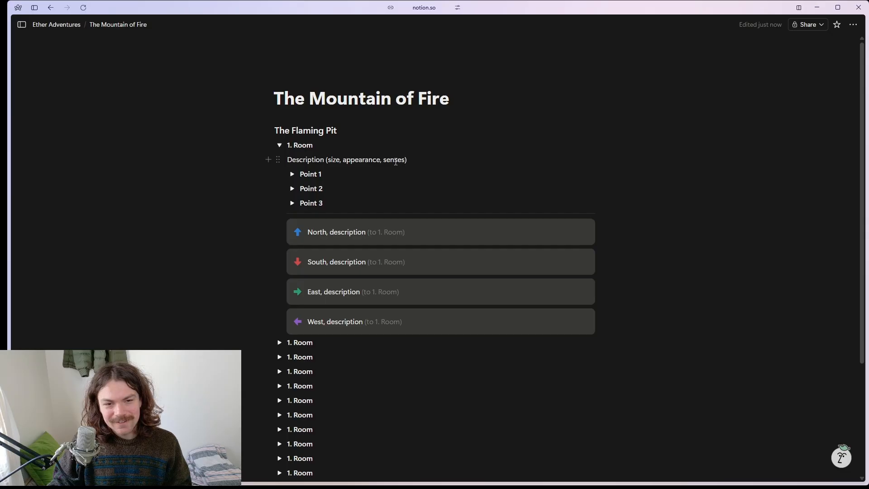
pyautogui.click(281, 146)
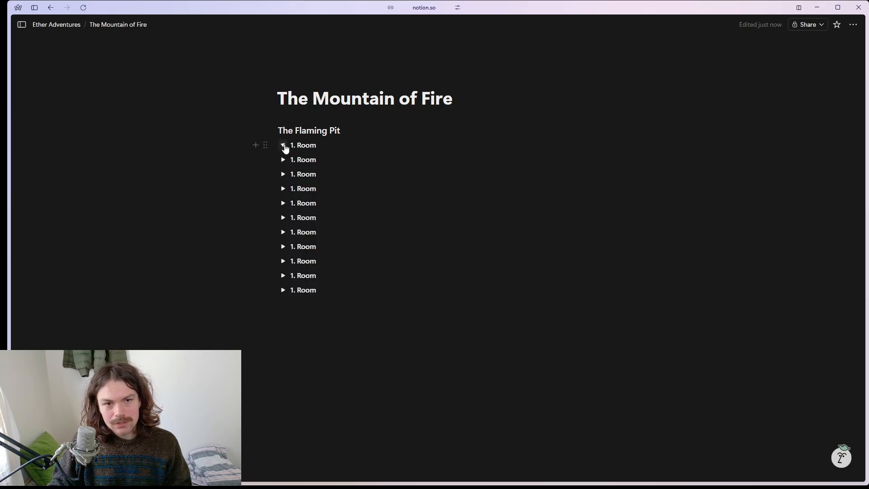
# - Insert an empty toggle list on a new line below the duplicated rooms and remove its toggle formatting
pyautogui.click(343, 325)
pyautogui.press('Return')
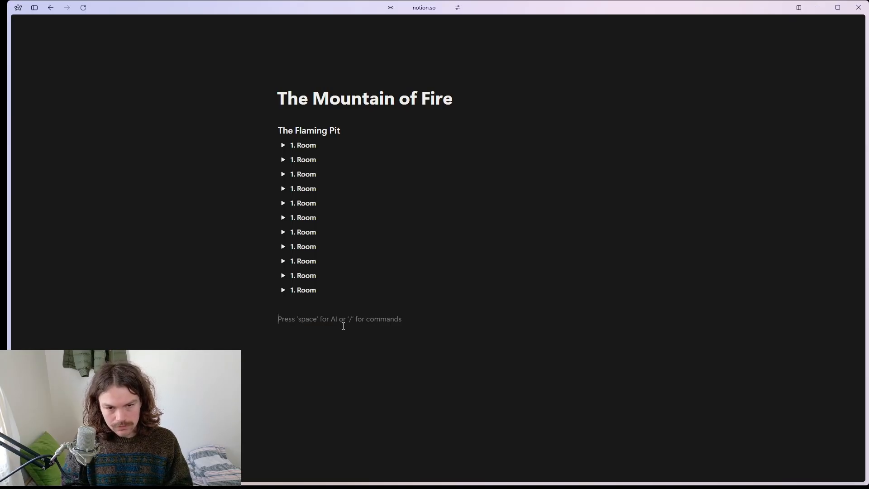
pyautogui.write('/')
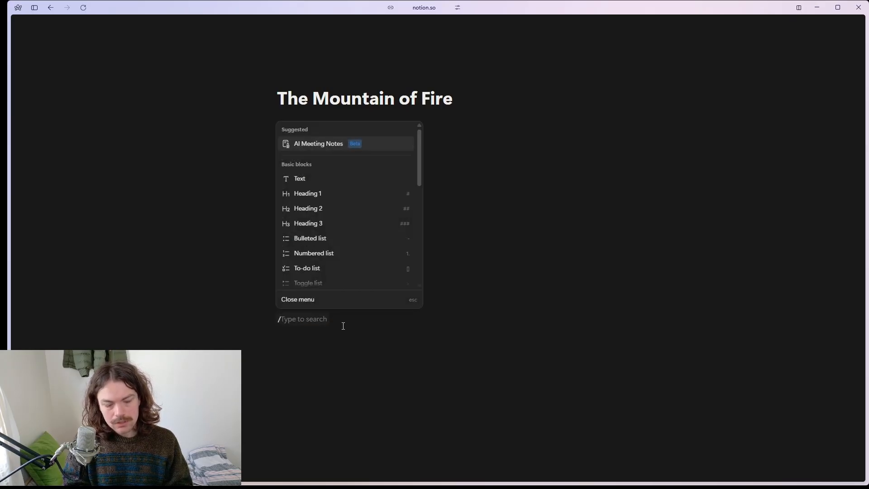
pyautogui.write('t')
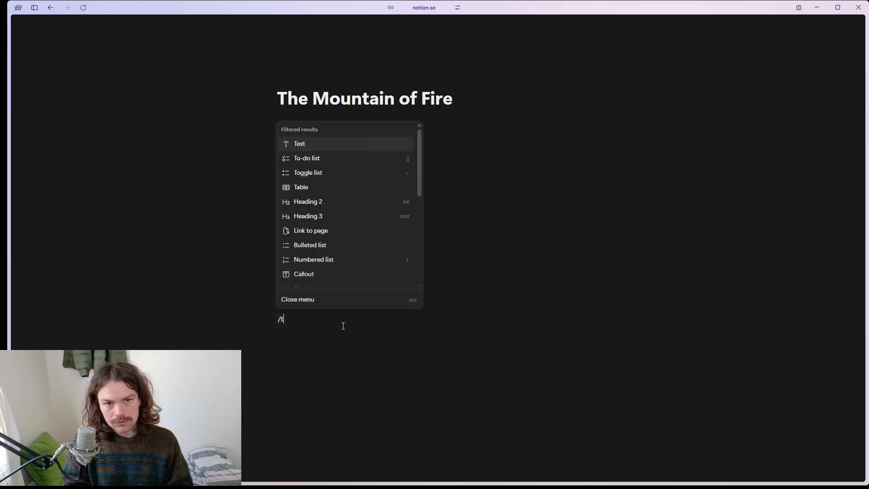
pyautogui.write('og')
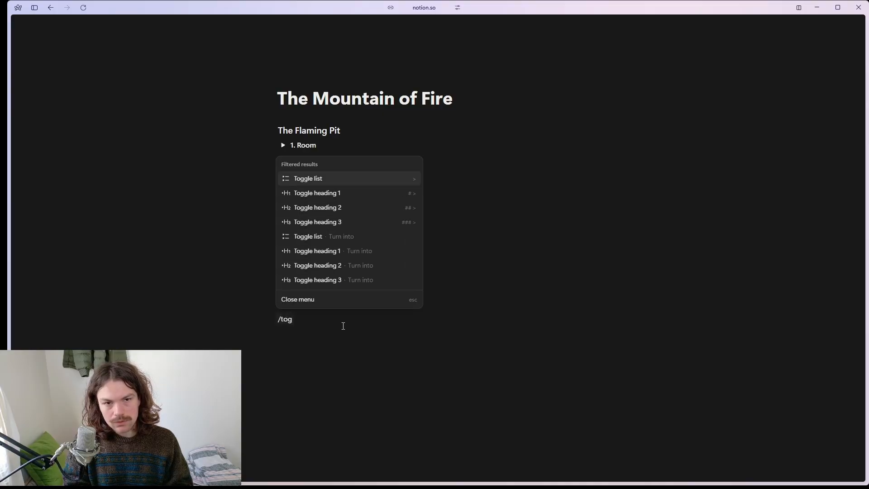
pyautogui.press('Return')
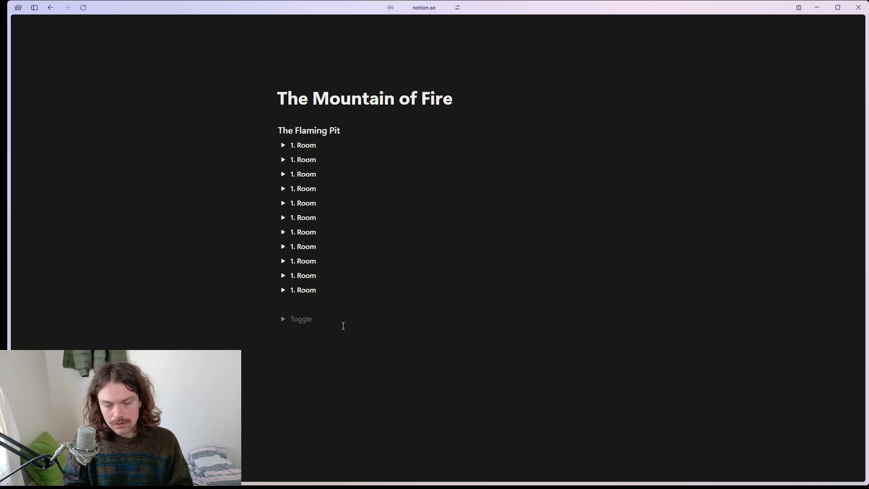
pyautogui.press('BackSpace')
# - Demonstrate adding a toggle list block below the duplicated rooms by searching the block commands for "tog", and remove the block again
pyautogui.write('/')
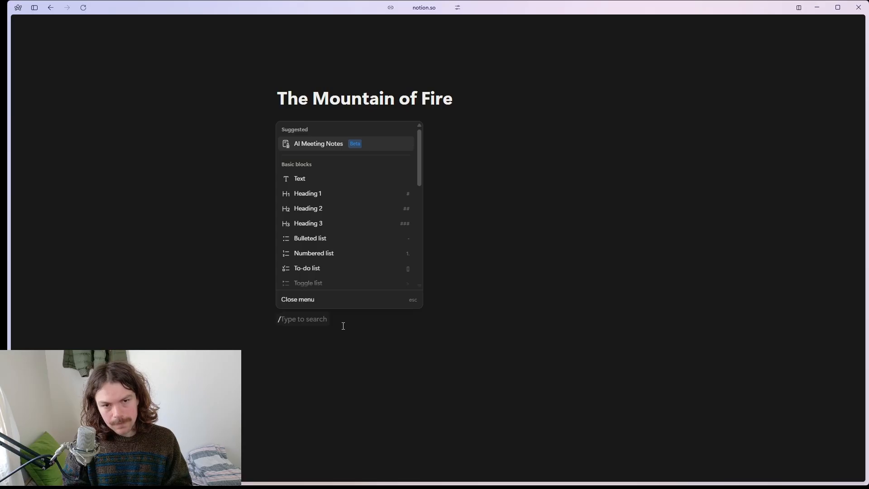
pyautogui.write('t')
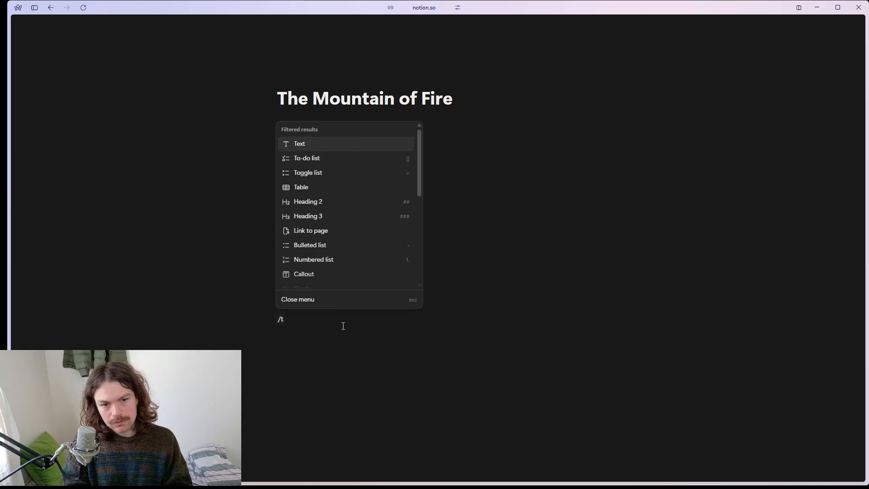
pyautogui.write('o')
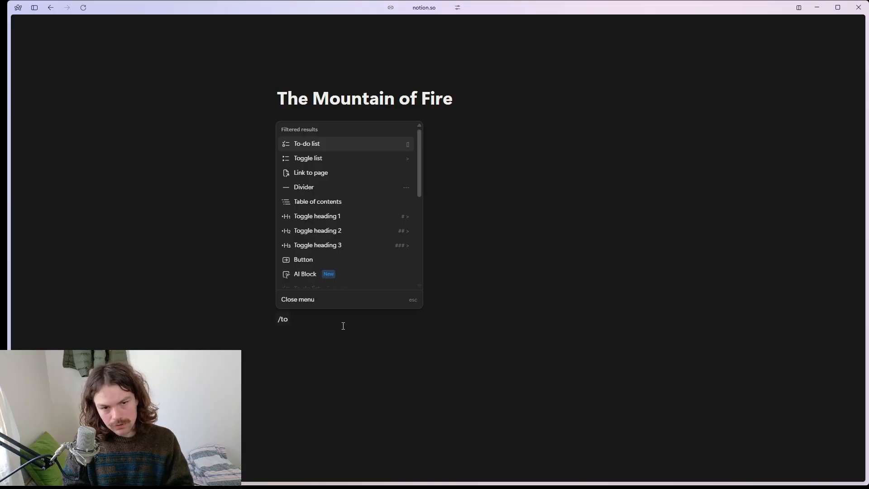
pyautogui.write('g')
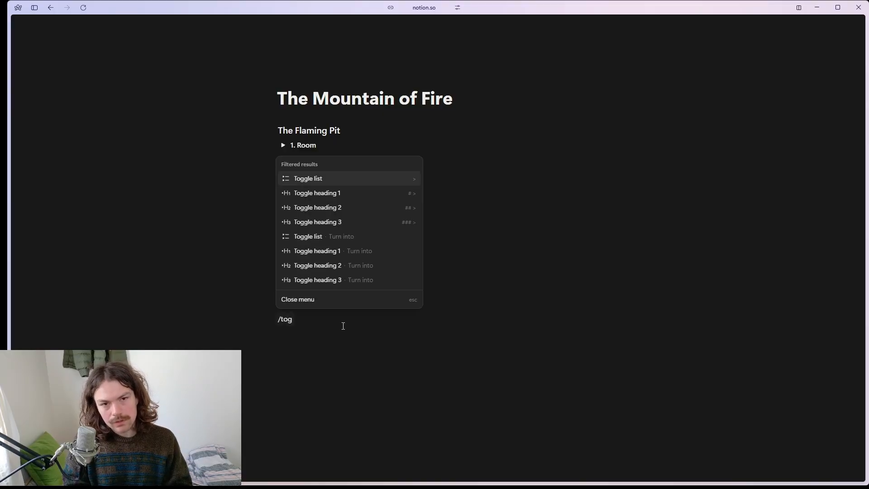
pyautogui.press('Return')
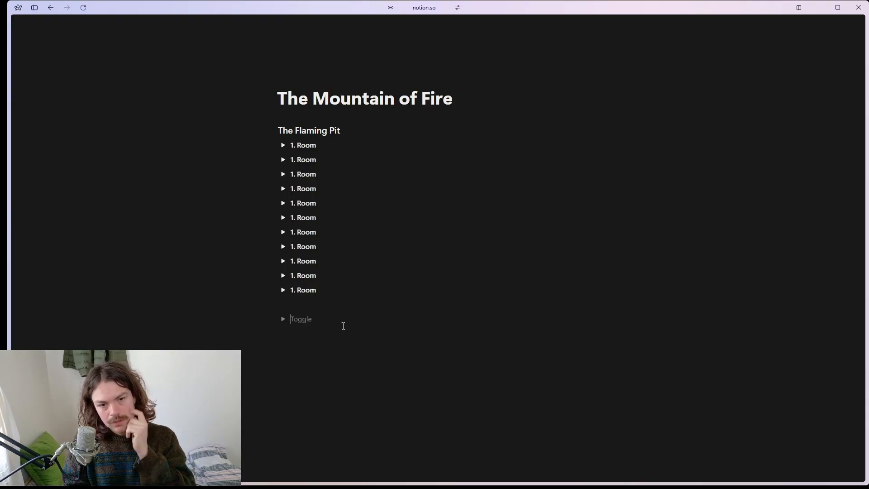
pyautogui.press('BackSpace')
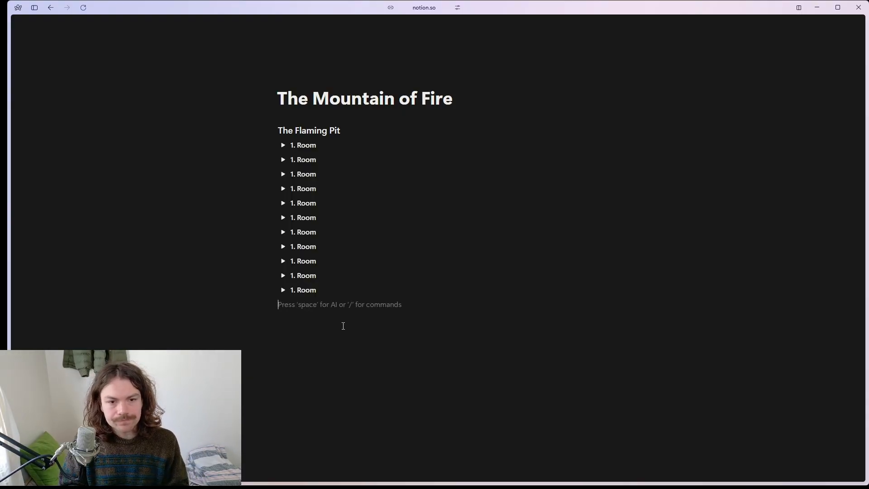
# - Expand the first "1. Room" toggle under "The Flaming Pit" and rename it "1. Magma Lagoon"
pyautogui.click(279, 146)
pyautogui.click(278, 147)
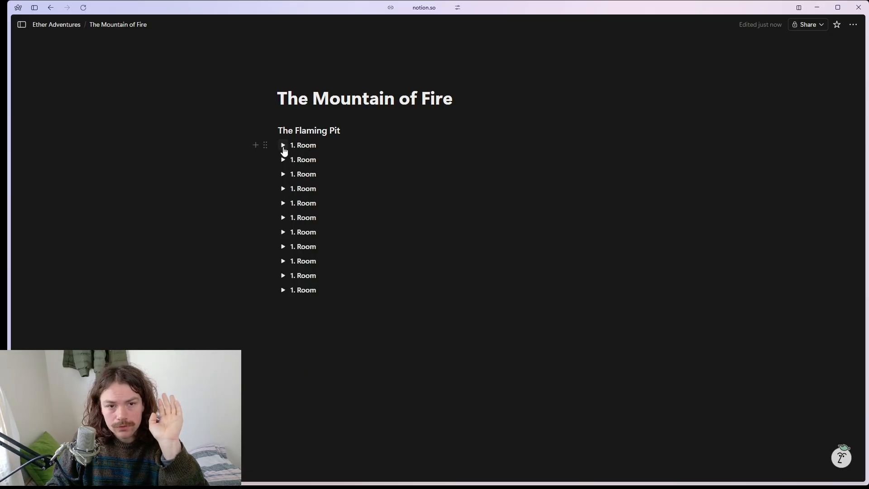
pyautogui.click(281, 147)
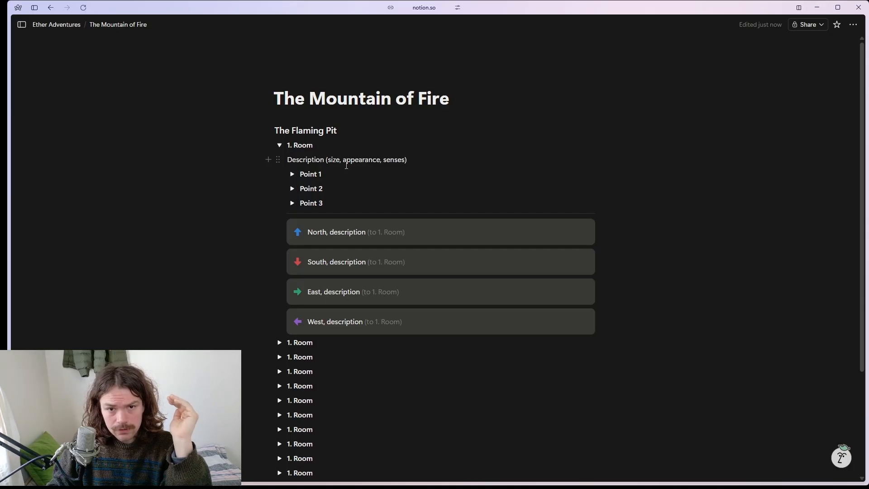
pyautogui.moveTo(307, 160); pyautogui.dragTo(289, 163)
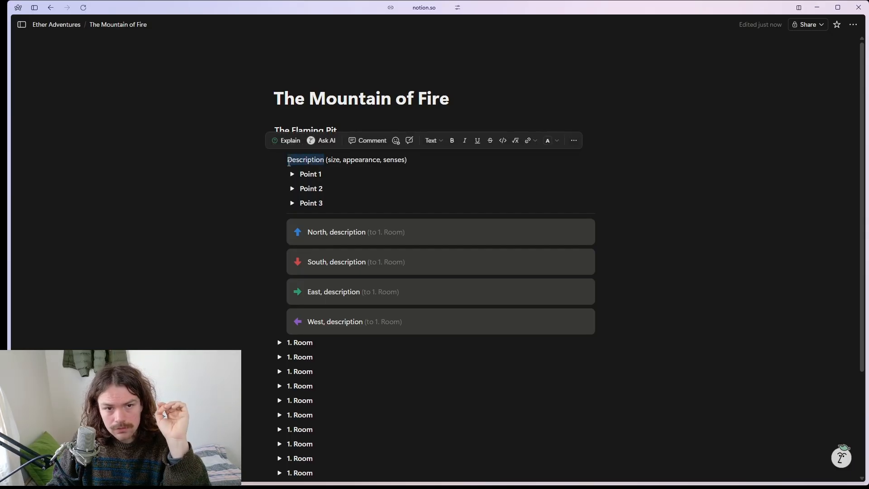
pyautogui.click(363, 204)
pyautogui.doubleClick(310, 145)
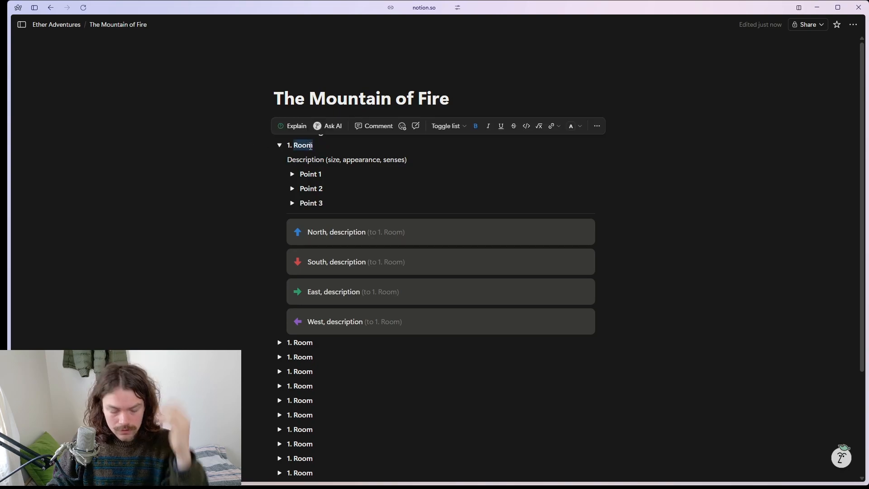
pyautogui.press('BackSpace')
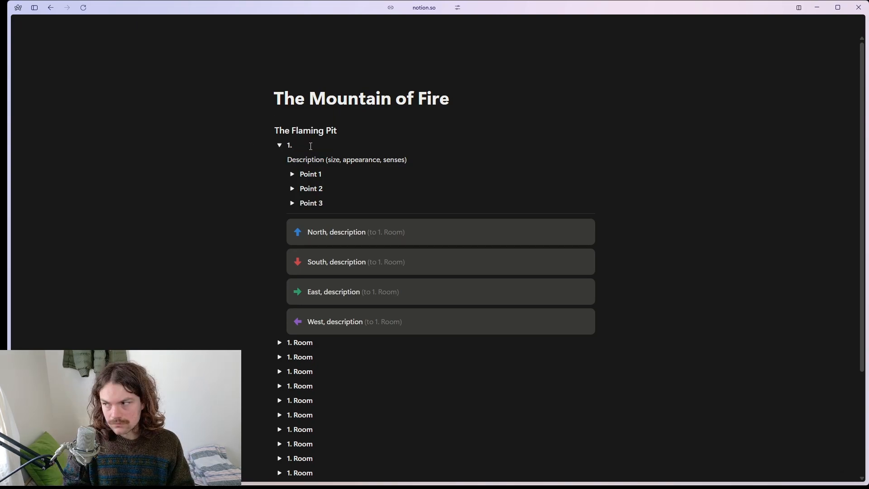
pyautogui.write('Ma')
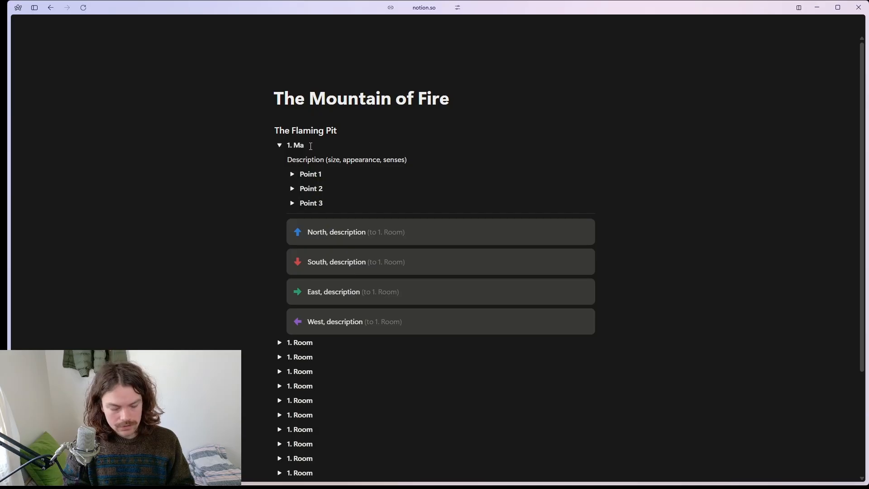
pyautogui.write('gma Lagoon')
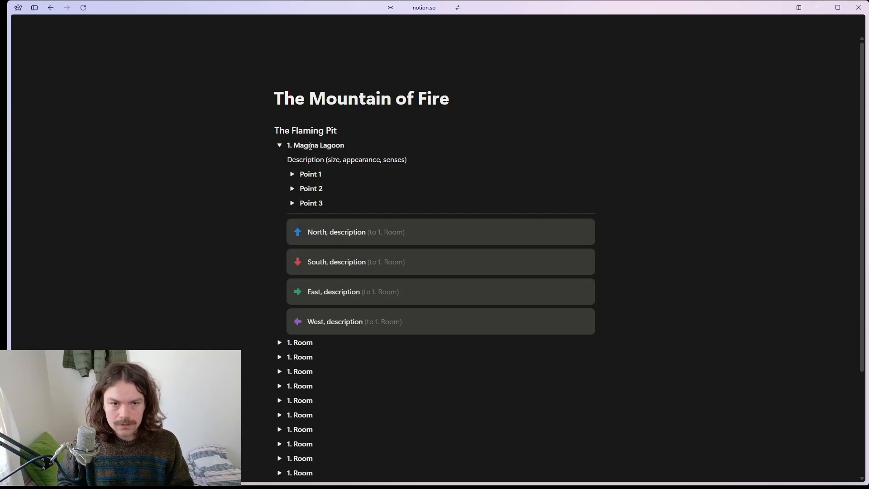
# - Replace the word "Description" in the Magma Lagoon's description line with "A wide cavern with black rocky patches between"
pyautogui.press('Down')
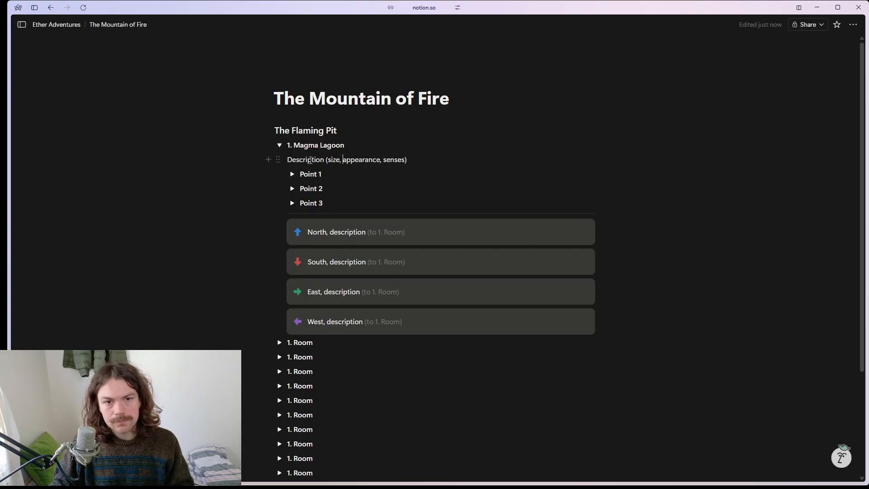
pyautogui.doubleClick(296, 157)
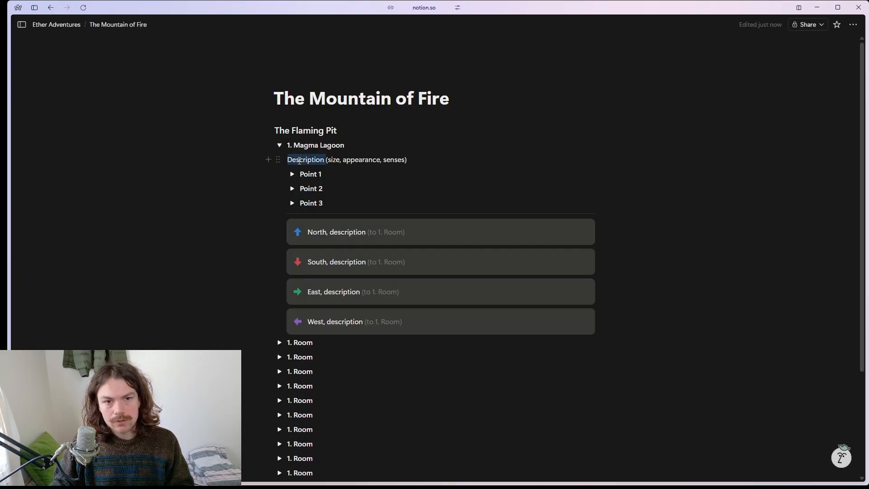
pyautogui.press('BackSpace')
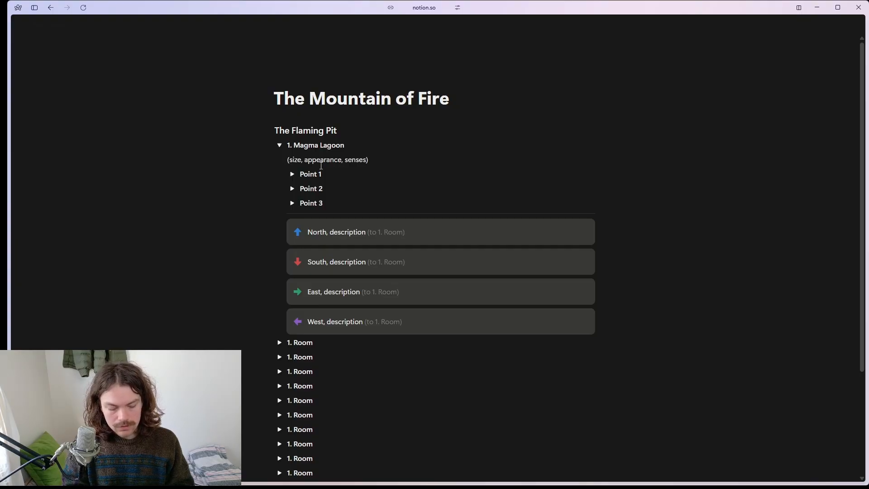
pyautogui.write('A ')
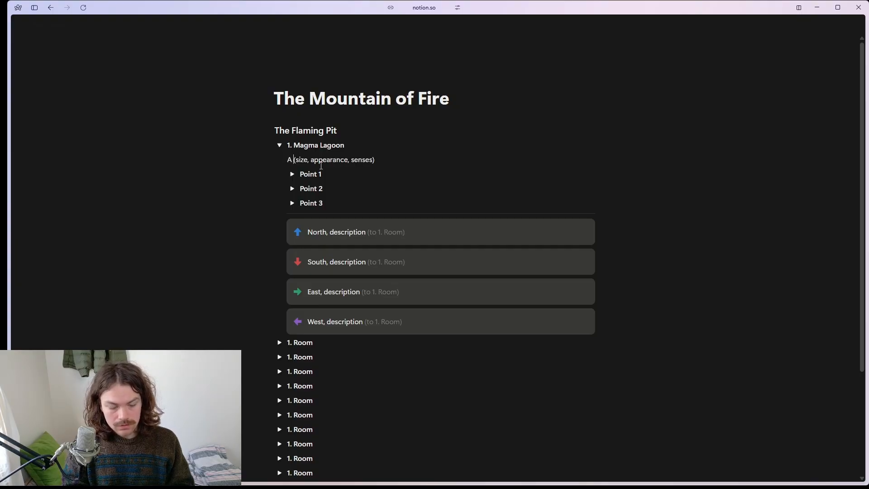
pyautogui.write('wide cav')
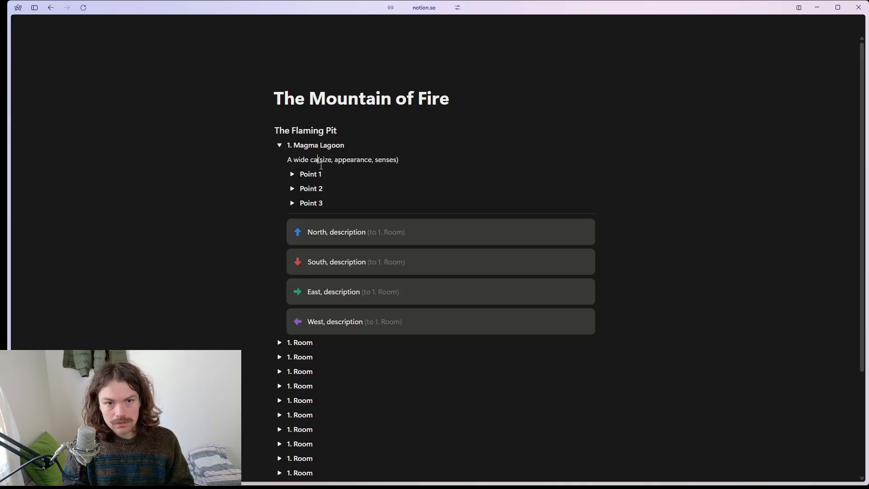
pyautogui.write('ern ')
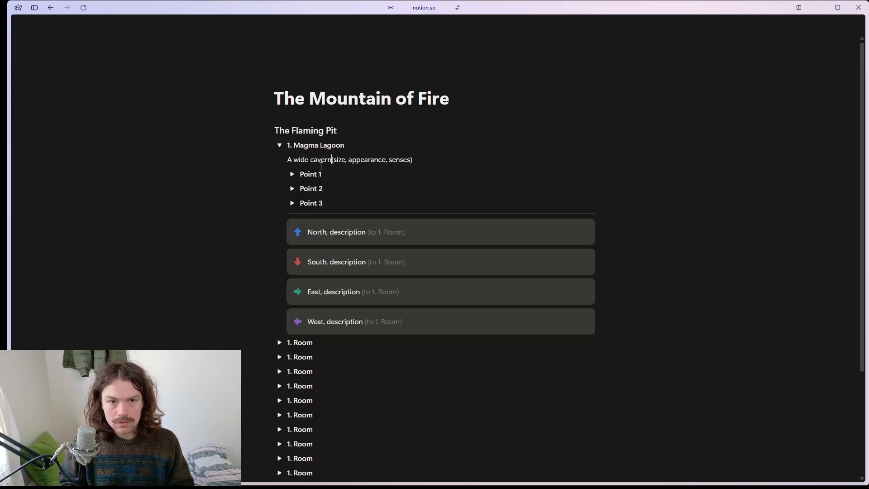
pyautogui.write('with black s')
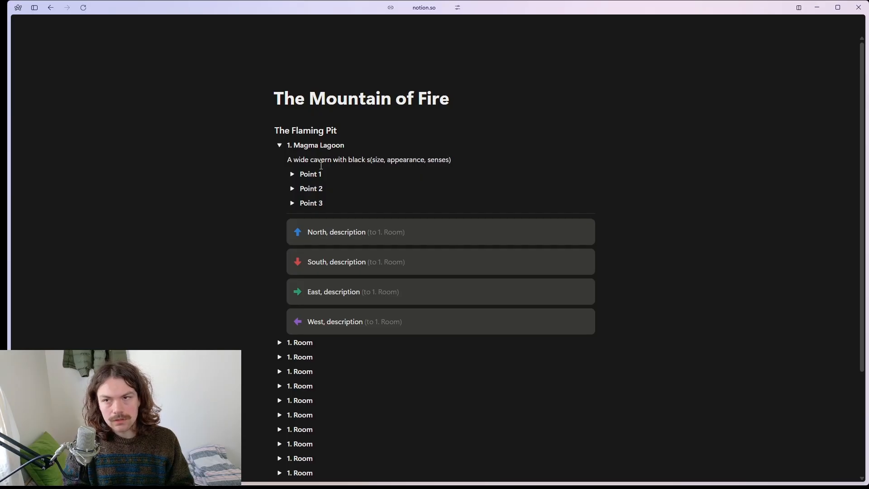
pyautogui.press('BackSpace')
pyautogui.write('rocky')
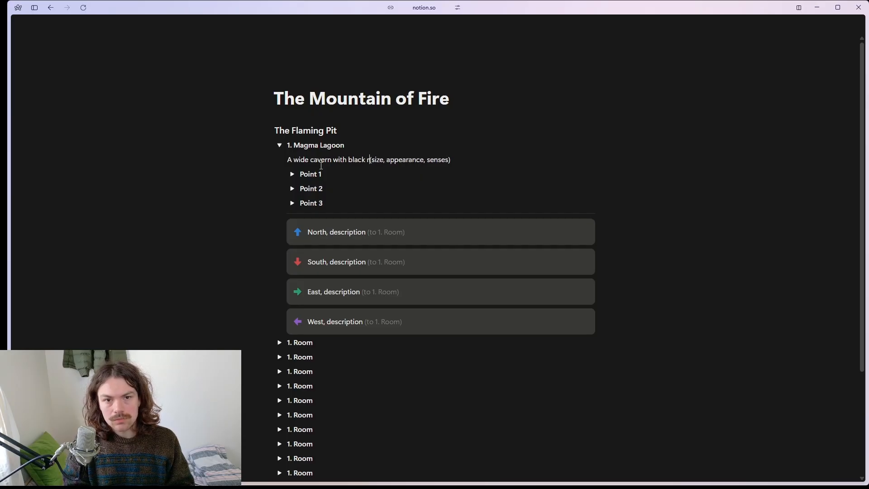
pyautogui.write(' patches')
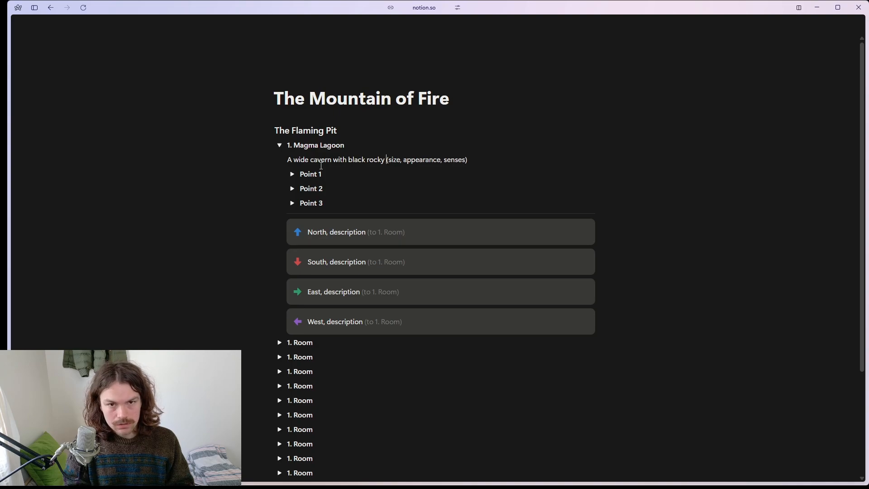
pyautogui.write(' between')
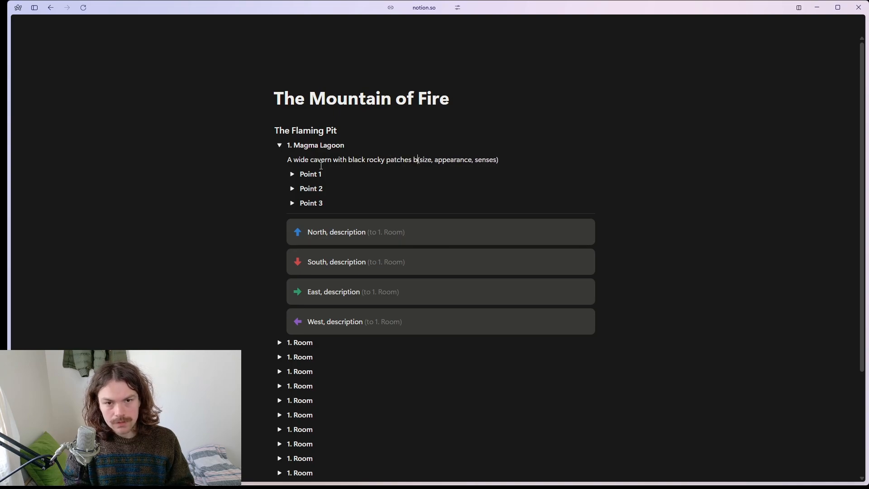
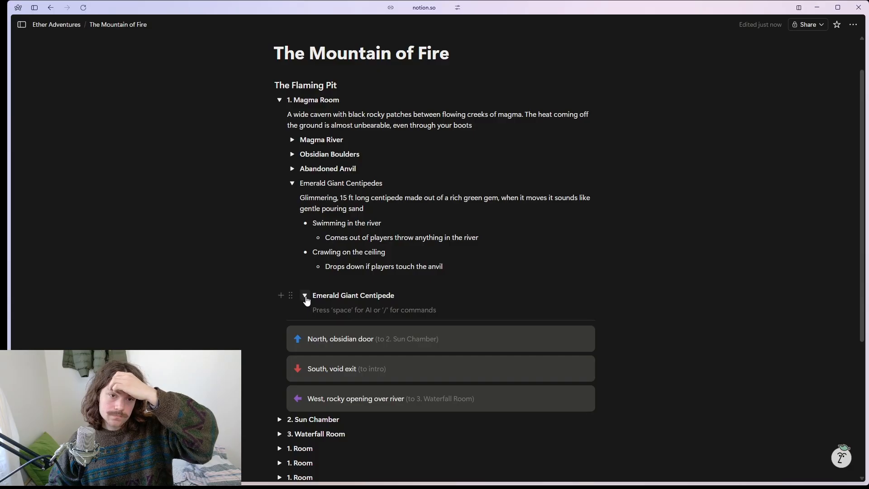
# - Add the placeholder text "Monster stuff" inside the nested "Emerald Giant Centipede" toggle
pyautogui.click(306, 297)
pyautogui.click(306, 297)
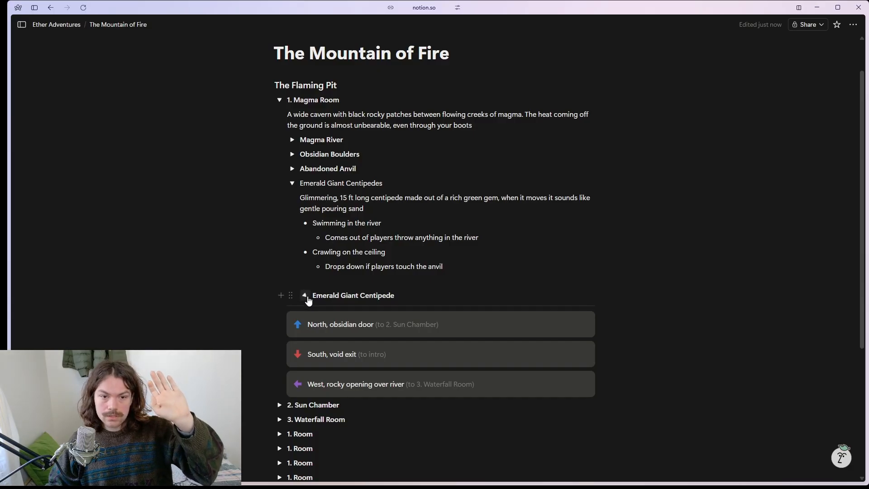
pyautogui.click(306, 296)
pyautogui.click(346, 311)
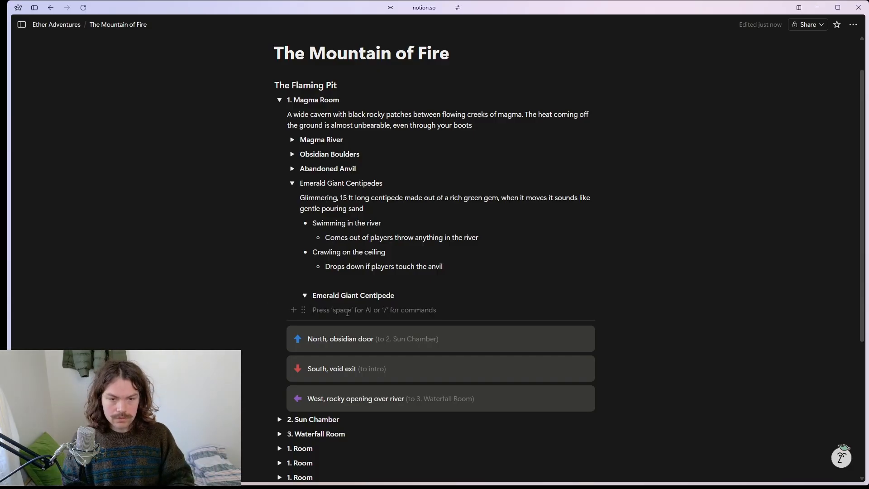
pyautogui.write('Monster ')
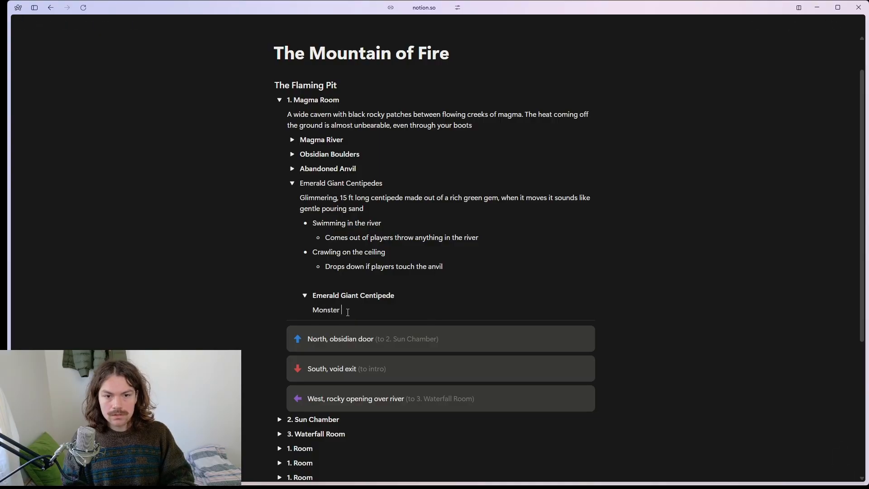
pyautogui.write('stat')
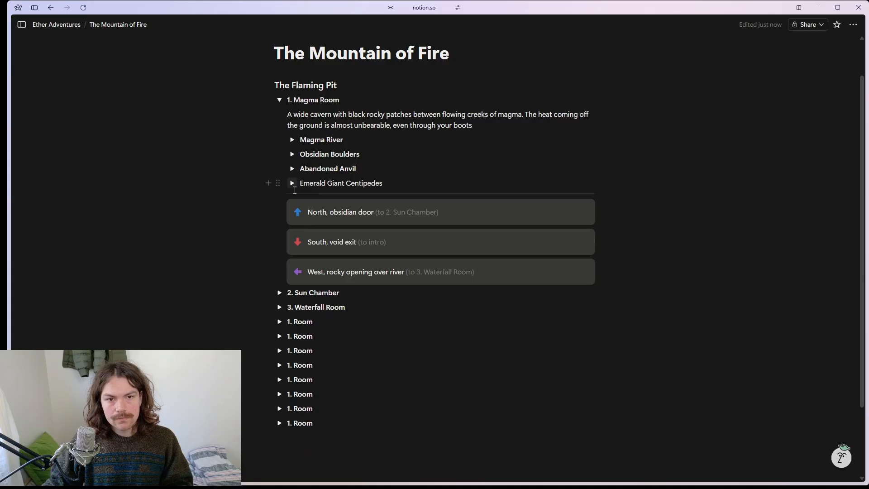
# - Make the "Emerald Giant Centipedes" toggle title in the Magma Room bold and expand that toggle
pyautogui.tripleClick(295, 190)
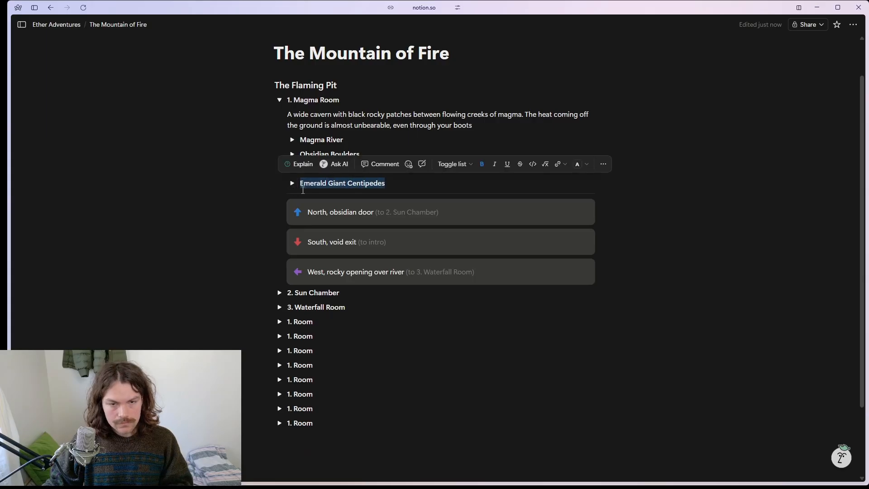
pyautogui.click(394, 188)
pyautogui.click(292, 183)
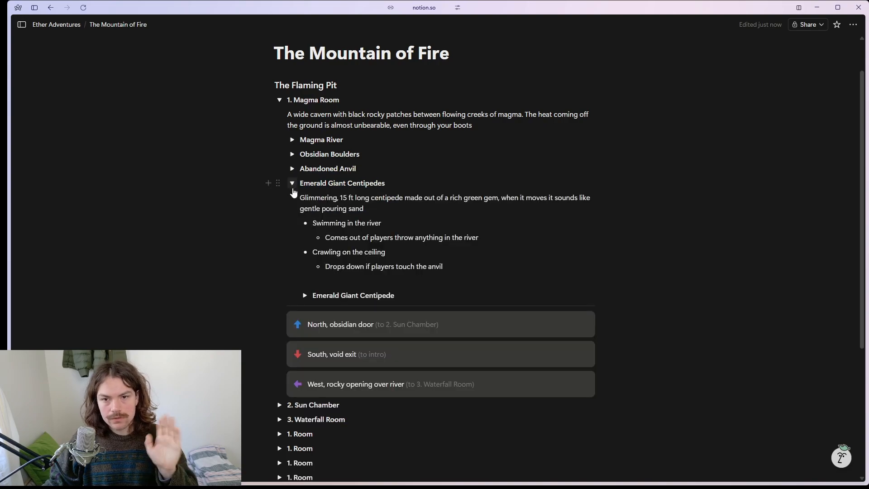
# - Examine the Emerald Giant Centipedes' description, behaviour bullets and nested monster toggle, collapsing and re-expanding the toggles
pyautogui.moveTo(375, 209); pyautogui.dragTo(283, 189)
pyautogui.click(428, 254)
pyautogui.moveTo(444, 267); pyautogui.dragTo(292, 233)
pyautogui.click(427, 294)
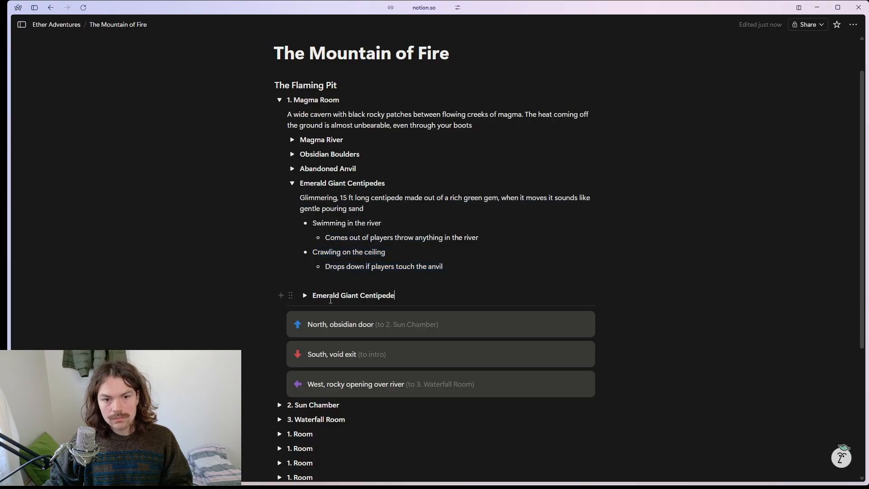
pyautogui.click(305, 296)
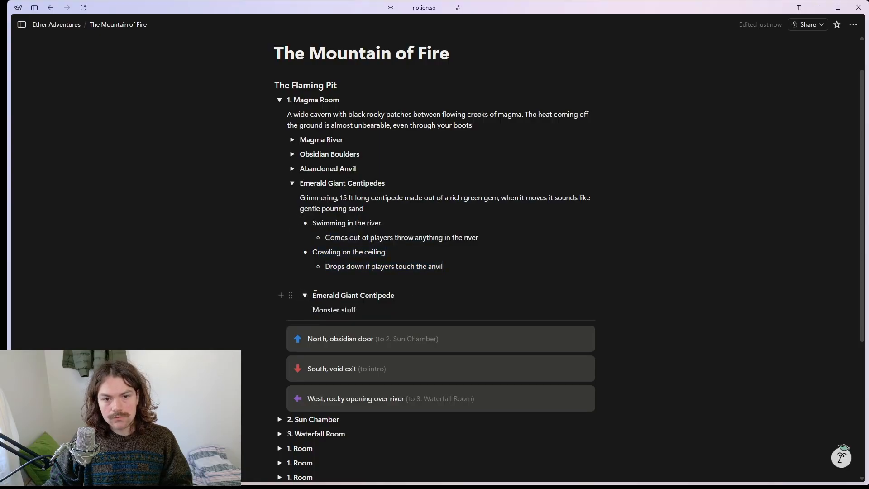
pyautogui.click(306, 297)
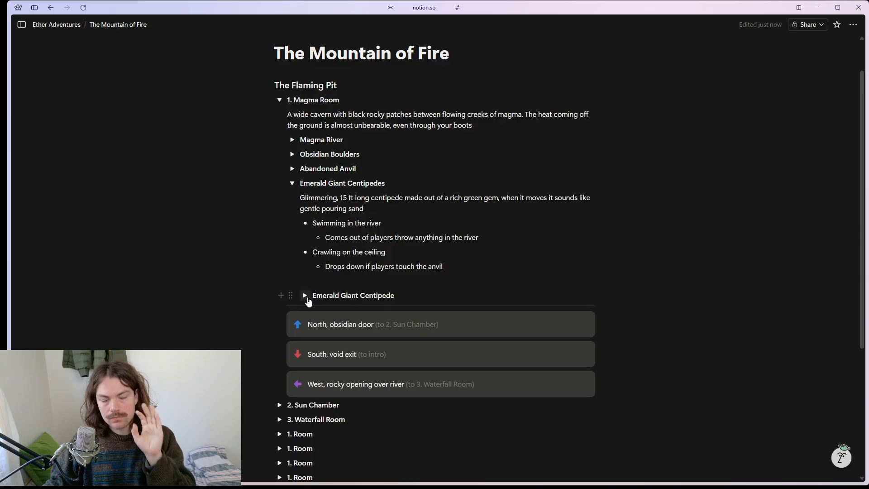
pyautogui.click(292, 183)
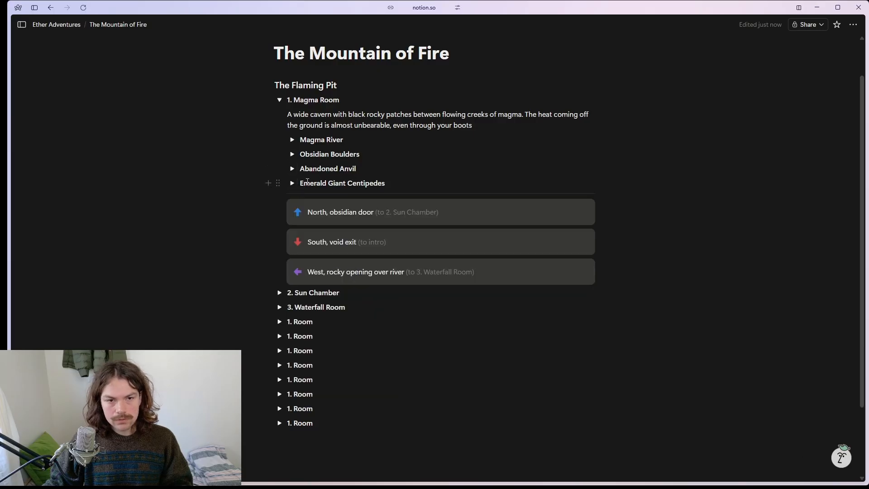
pyautogui.click(292, 183)
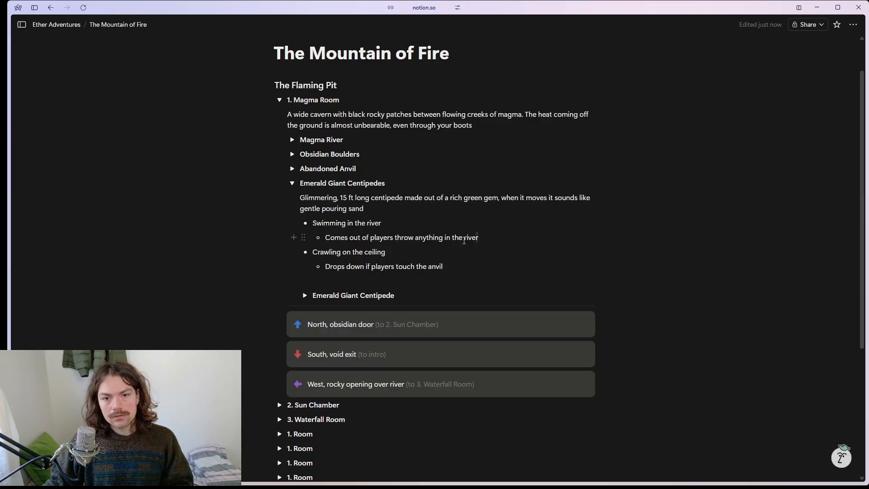
# - Review the river and ceiling behaviour bullets of the Emerald Giant Centipedes and collapse their toggle
pyautogui.moveTo(478, 238); pyautogui.dragTo(308, 223)
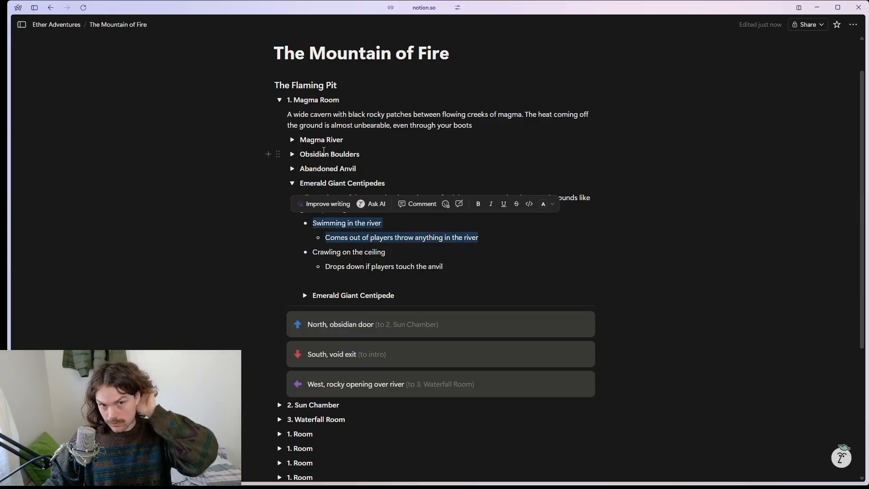
pyautogui.moveTo(443, 267); pyautogui.dragTo(305, 251)
pyautogui.click(292, 183)
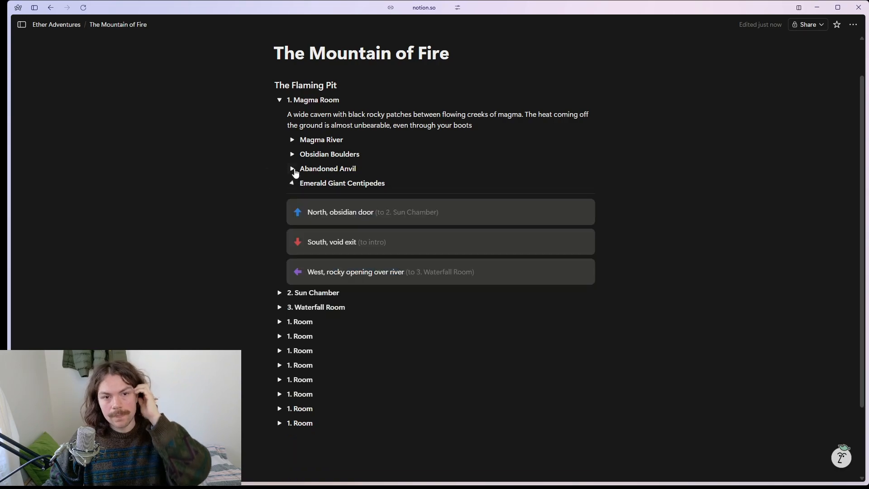
# - Examine the contents of the Magma Room's Obsidian Boulders and Abandoned Anvil toggles, collapsing each one after reading
pyautogui.click(293, 154)
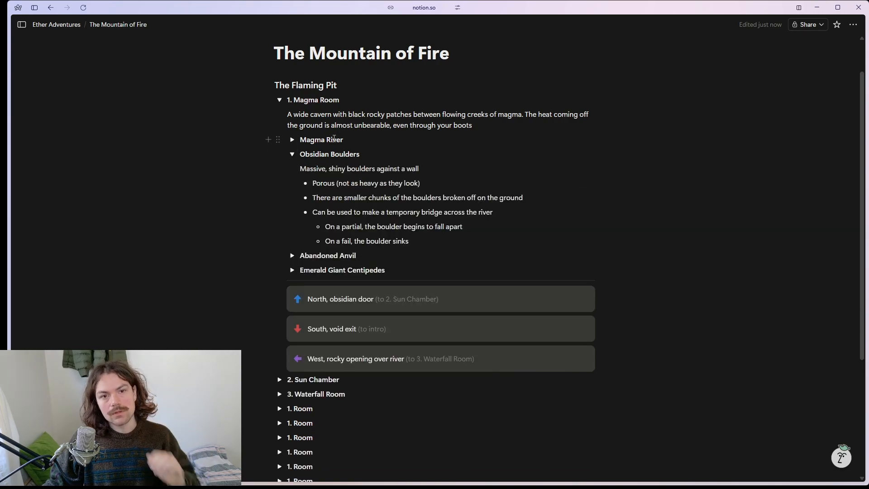
pyautogui.click(293, 155)
pyautogui.click(292, 169)
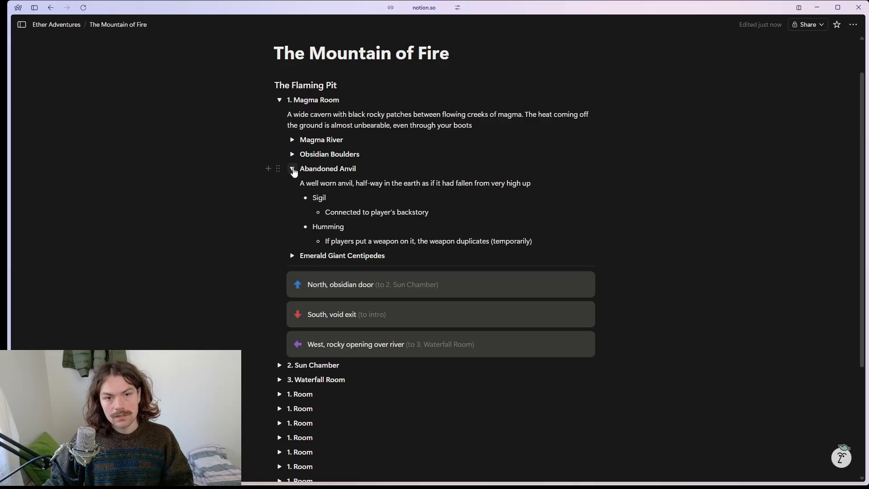
pyautogui.click(292, 169)
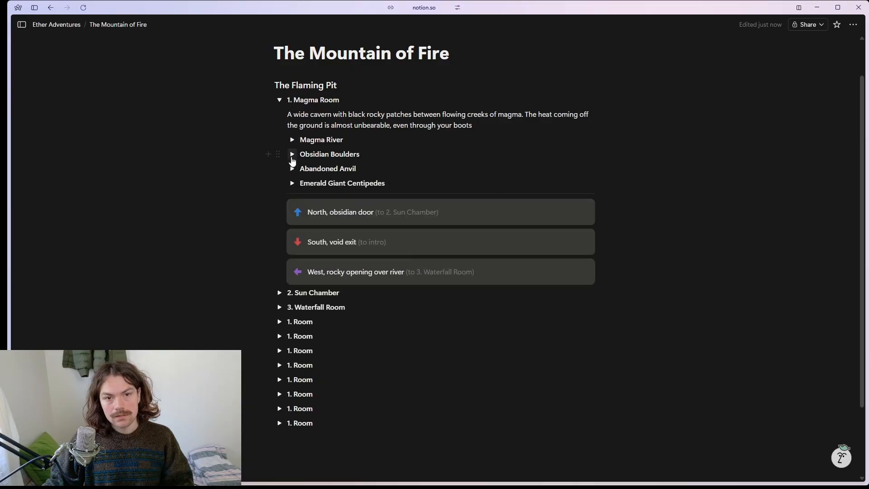
pyautogui.click(292, 169)
pyautogui.click(292, 169)
pyautogui.click(292, 154)
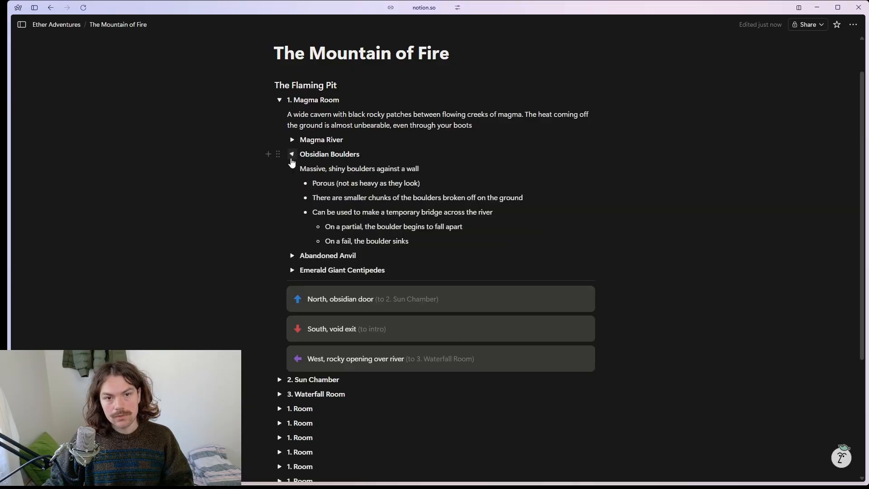
pyautogui.click(293, 155)
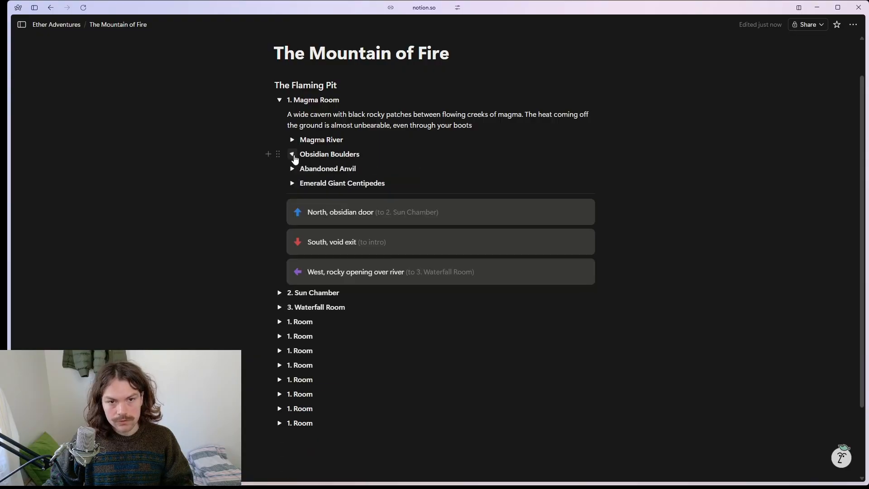
pyautogui.click(292, 169)
pyautogui.click(292, 169)
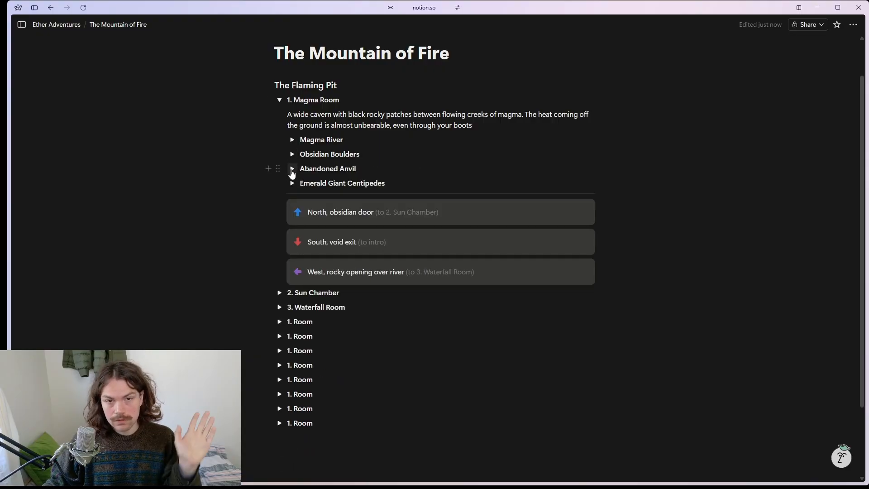
# - Review the Magma Room's list of points and the Sigil bullets inside the Abandoned Anvil toggle, leaving that toggle collapsed
pyautogui.moveTo(394, 184); pyautogui.dragTo(299, 140)
pyautogui.click(407, 180)
pyautogui.scroll(1, 408, 191)
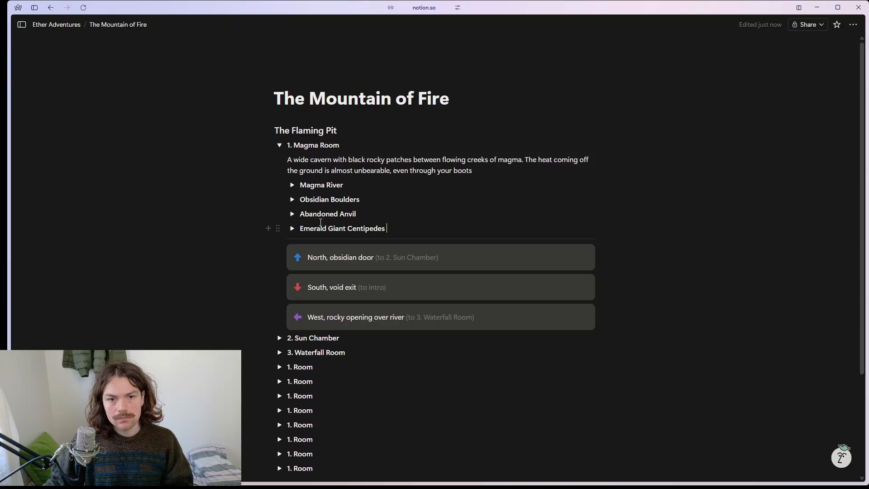
pyautogui.click(293, 214)
pyautogui.moveTo(440, 258)
pyautogui.mouseDown()
pyautogui.moveTo(334, 258)
pyautogui.moveTo(428, 256)
pyautogui.mouseUp()
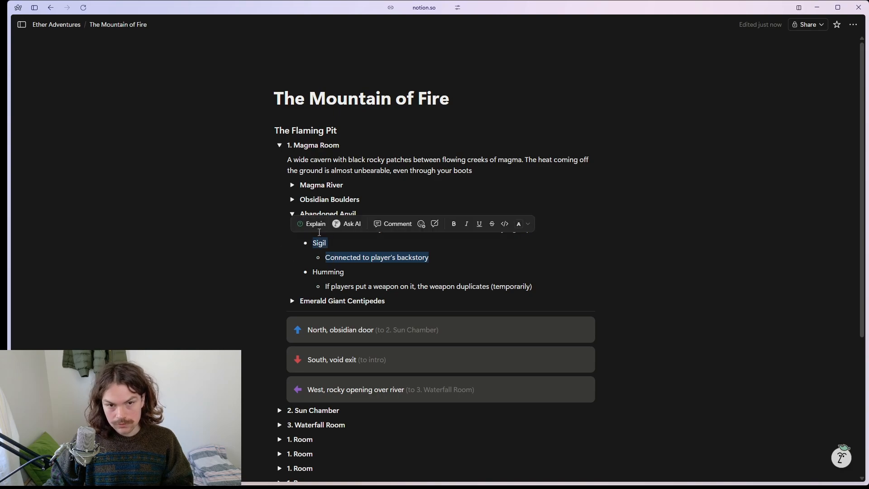
pyautogui.click(292, 214)
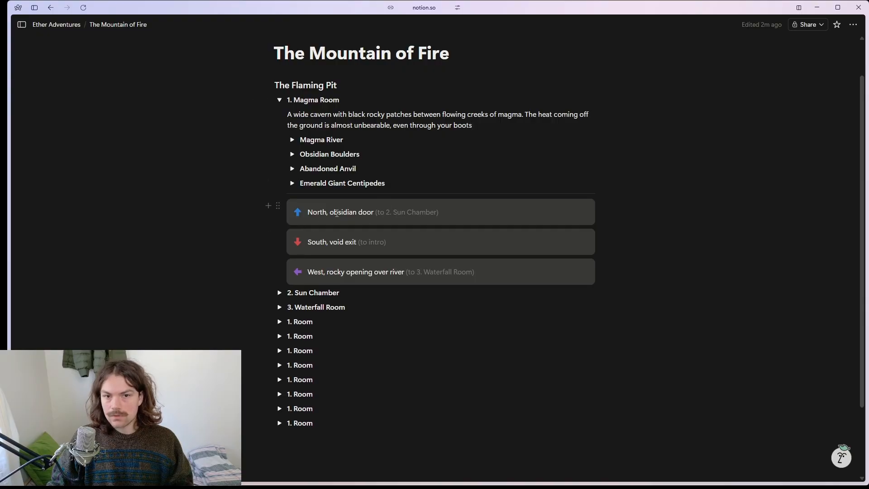
# - Check the template contents of the Sun Chamber and Waterfall Room, and collapse both along with the Magma Room toggle
pyautogui.click(280, 293)
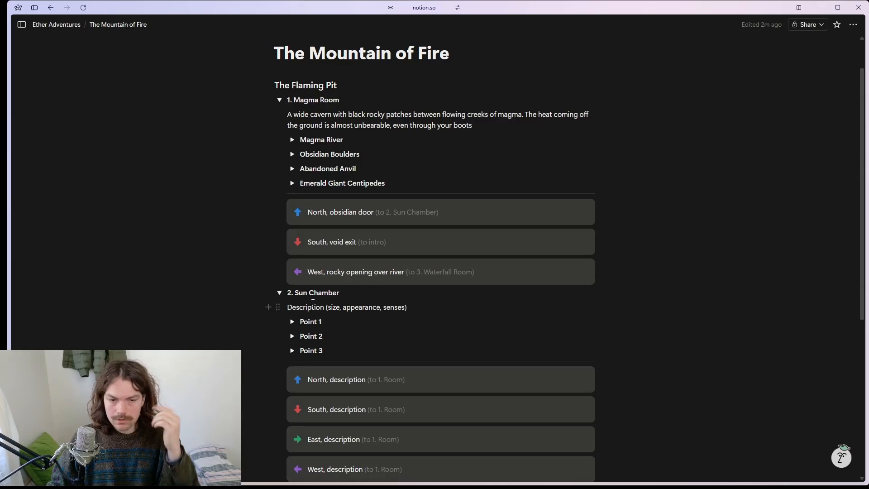
pyautogui.scroll(-2, 312, 308)
pyautogui.scroll(2, 362, 283)
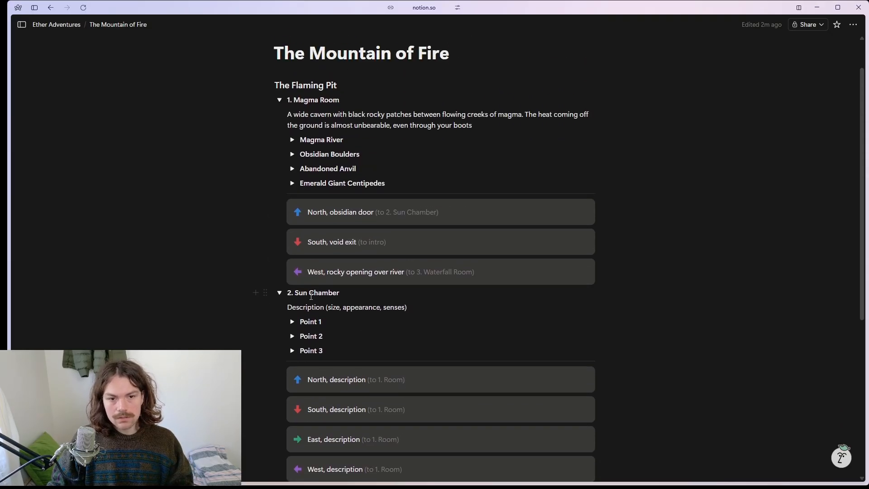
pyautogui.click(279, 292)
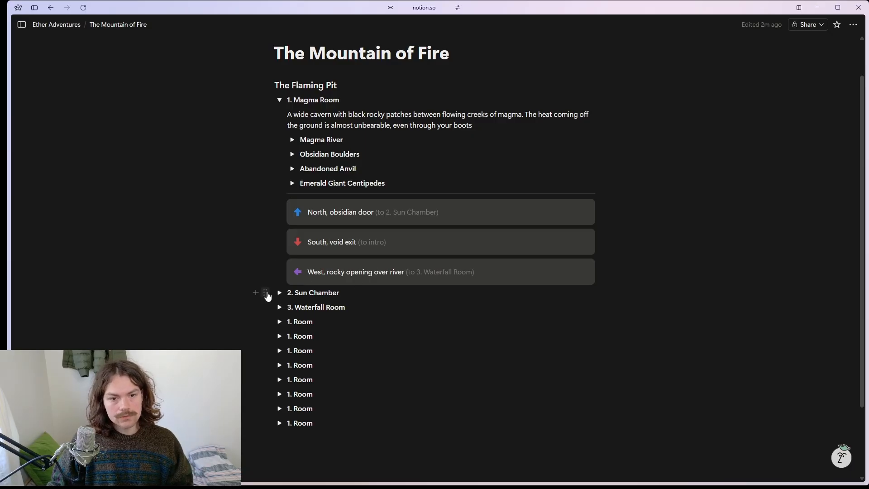
pyautogui.click(278, 308)
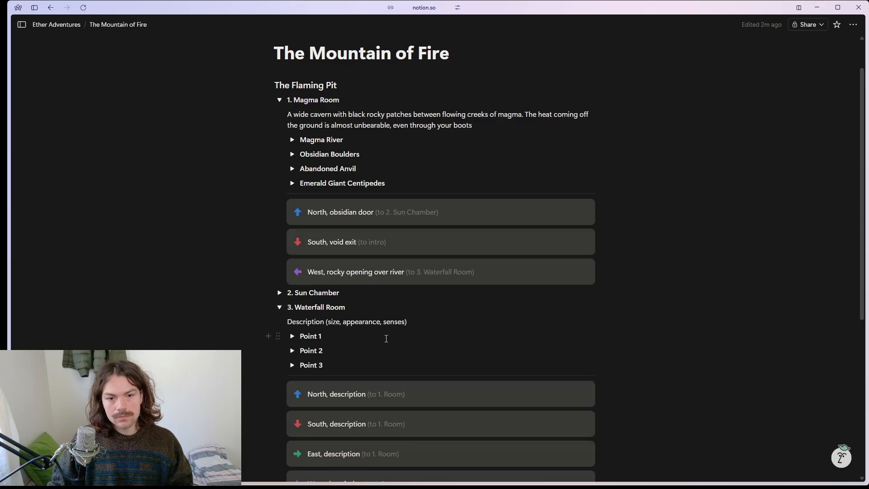
pyautogui.scroll(-1, 385, 338)
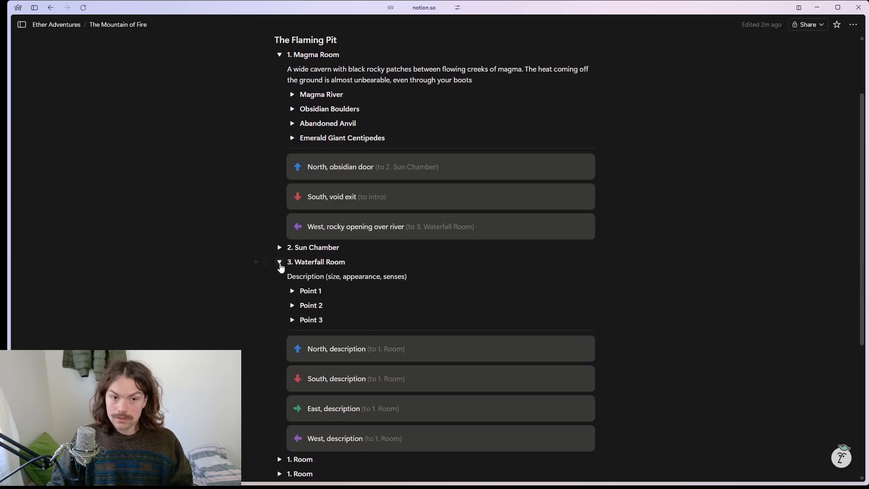
pyautogui.click(280, 263)
pyautogui.scroll(2, 283, 267)
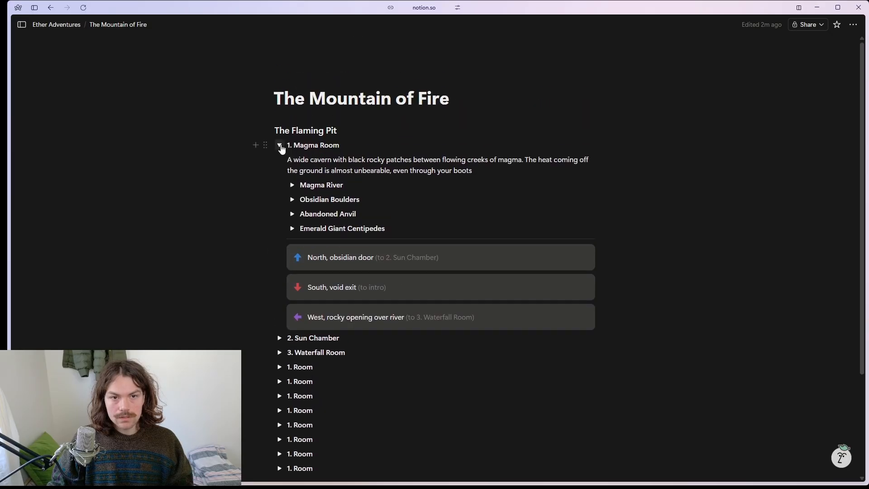
pyautogui.click(280, 146)
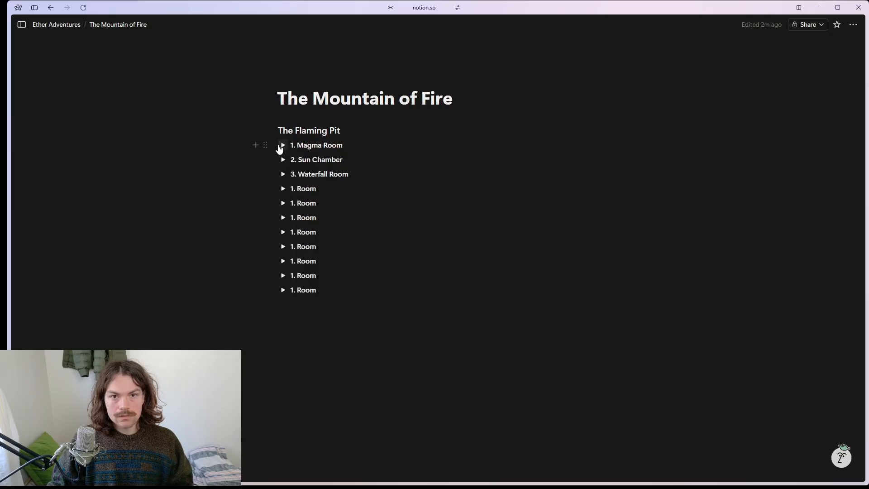
# - Open the page "The Ancient Face (Jan 2026)" from Ether Adventures and expand "The Temple of the Ancient Face" to view its room list
pyautogui.moveTo(10, 109)
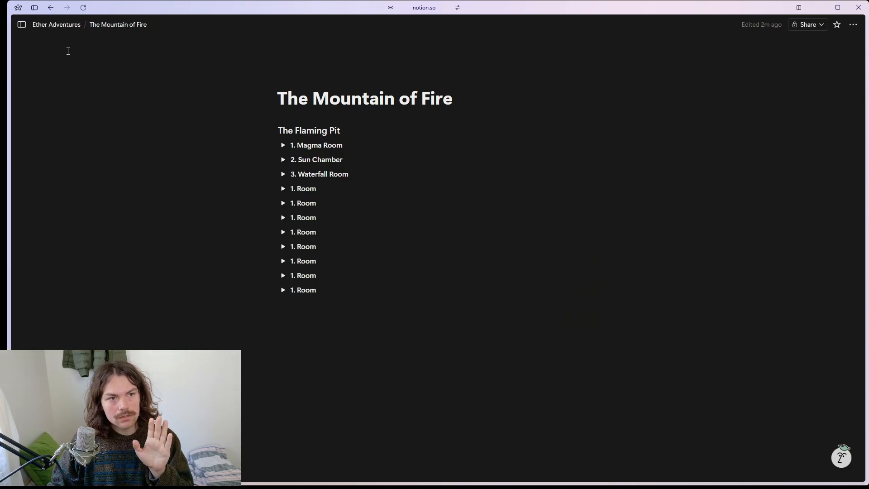
pyautogui.click(50, 8)
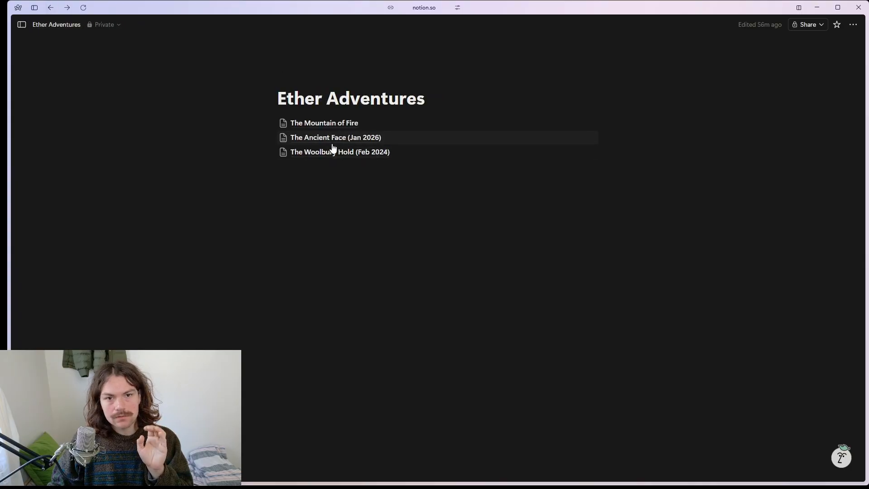
pyautogui.moveTo(333, 141)
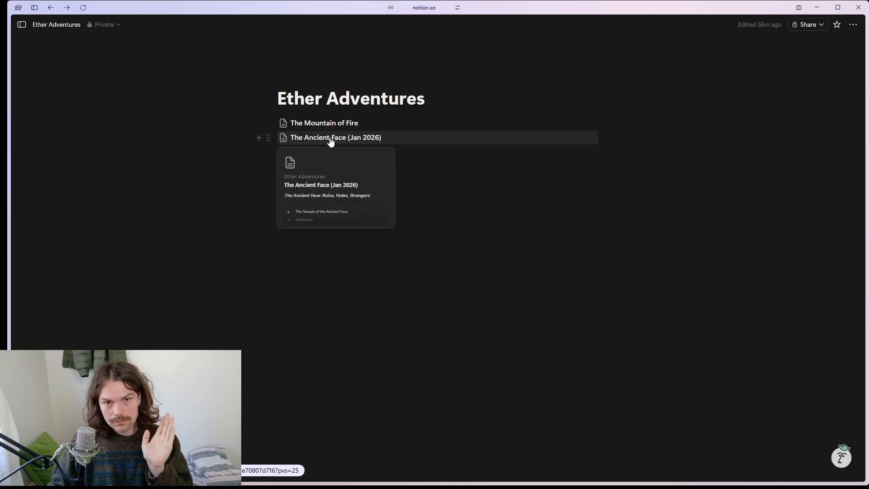
pyautogui.click(331, 140)
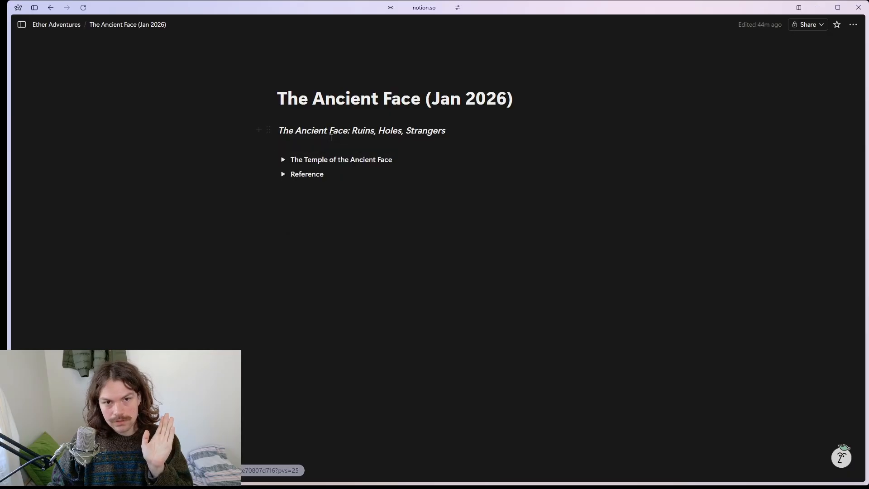
pyautogui.click(283, 160)
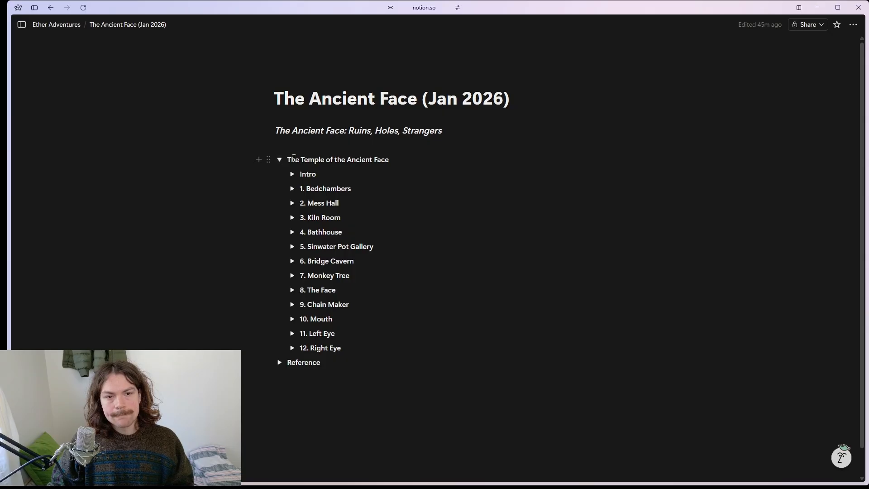
pyautogui.scroll(-1, 295, 154)
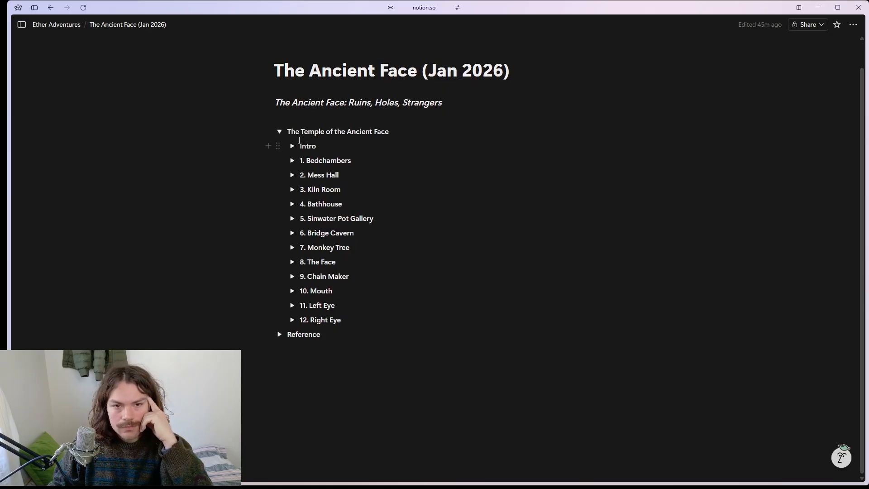
pyautogui.click(279, 132)
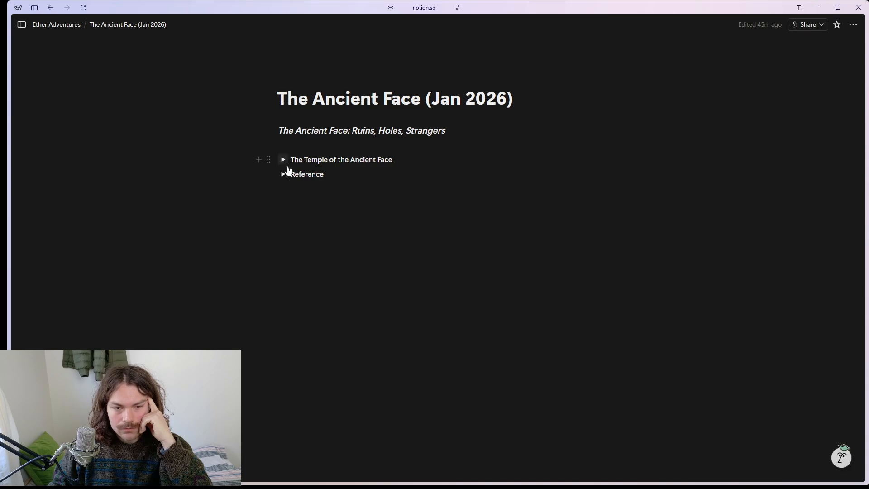
pyautogui.click(282, 159)
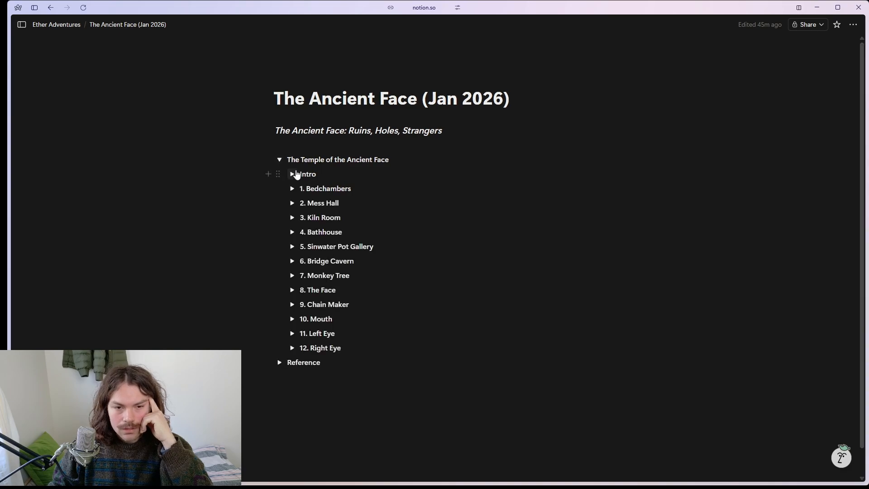
pyautogui.scroll(-1, 294, 173)
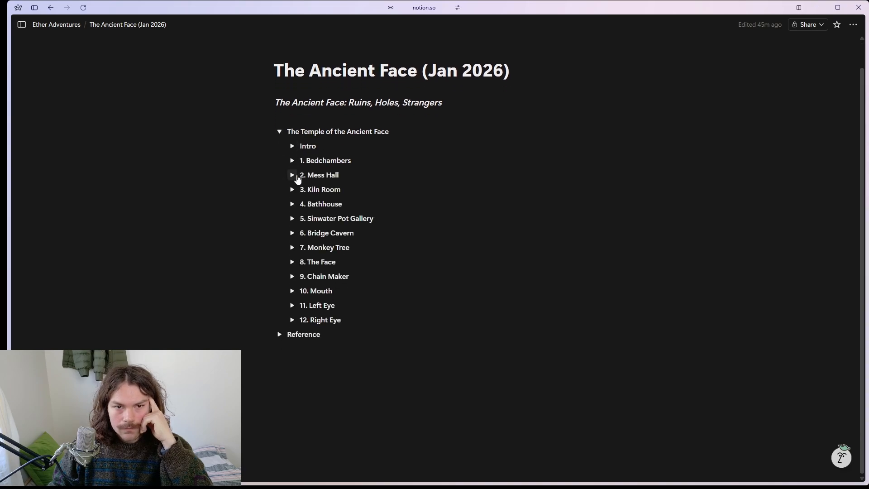
# - Look over the nested toggles from Beginning to Washroom inside the temple's Intro and collapse it again
pyautogui.click(293, 149)
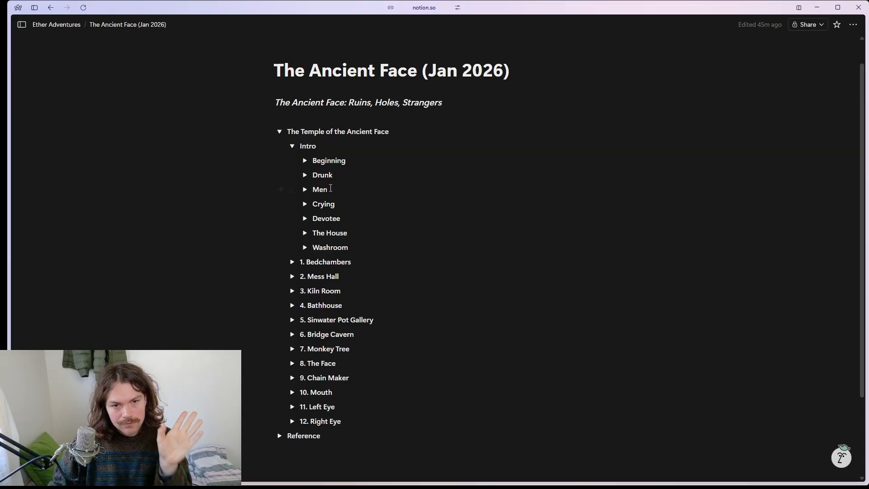
pyautogui.moveTo(355, 248); pyautogui.dragTo(308, 170)
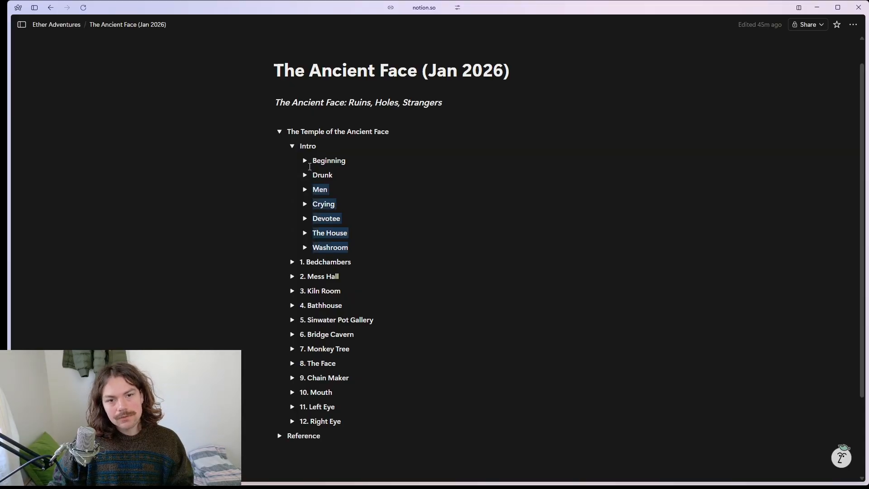
pyautogui.click(355, 233)
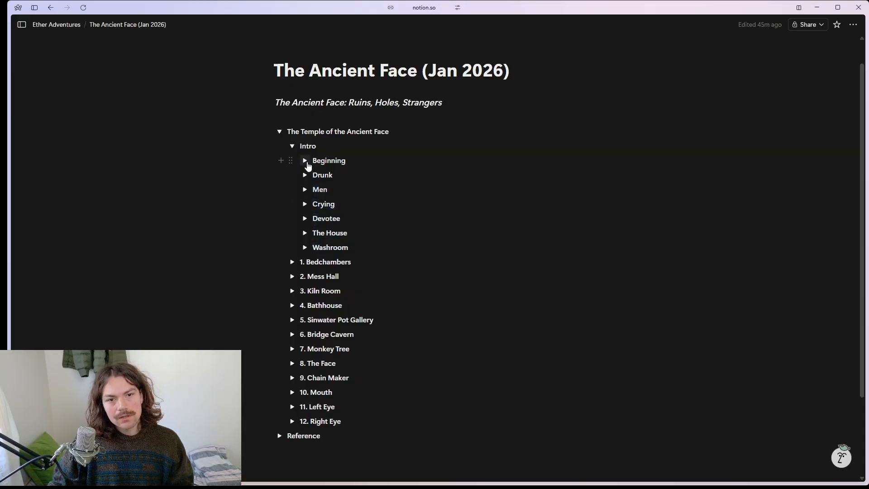
pyautogui.click(292, 147)
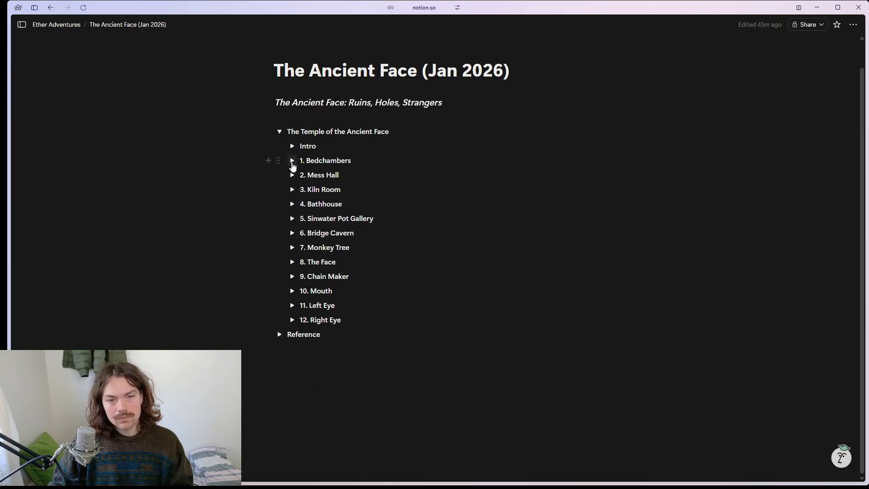
# - Examine the descriptions, points and exits of the Bedchambers and Mess Hall, collapsing each room after viewing
pyautogui.click(293, 162)
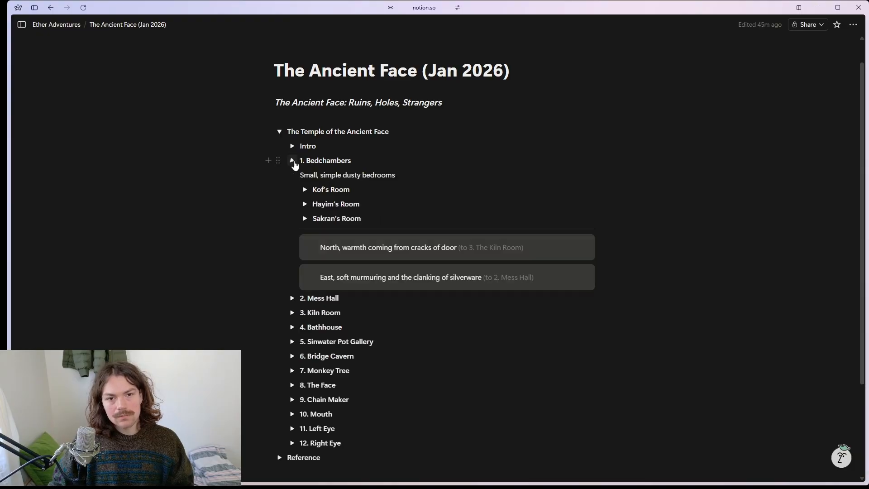
pyautogui.click(294, 163)
pyautogui.click(292, 176)
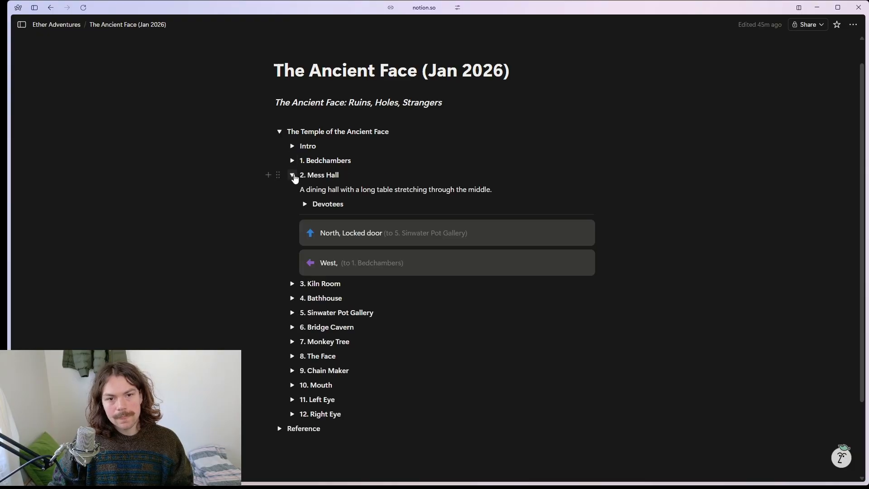
pyautogui.click(292, 176)
# - Expand the Kiln Room and read its description line, points of interest and exits
pyautogui.click(292, 190)
pyautogui.scroll(-1, 403, 194)
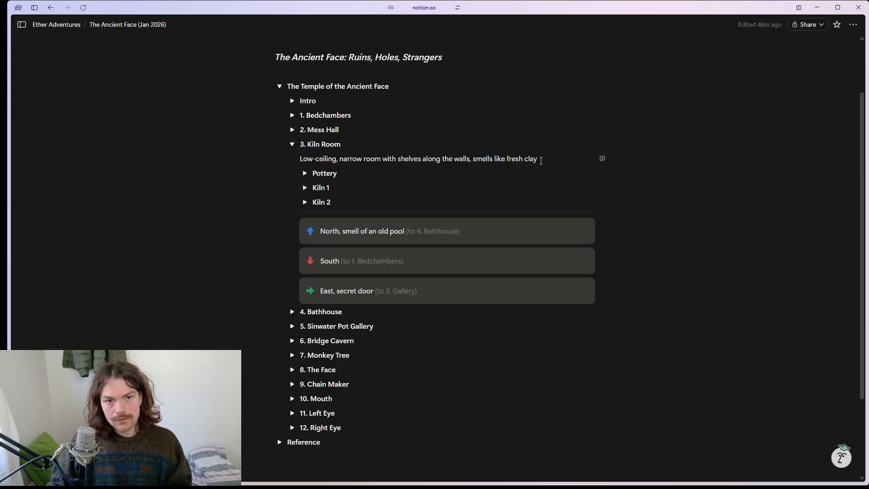
pyautogui.moveTo(540, 157); pyautogui.dragTo(308, 160)
pyautogui.click(307, 161)
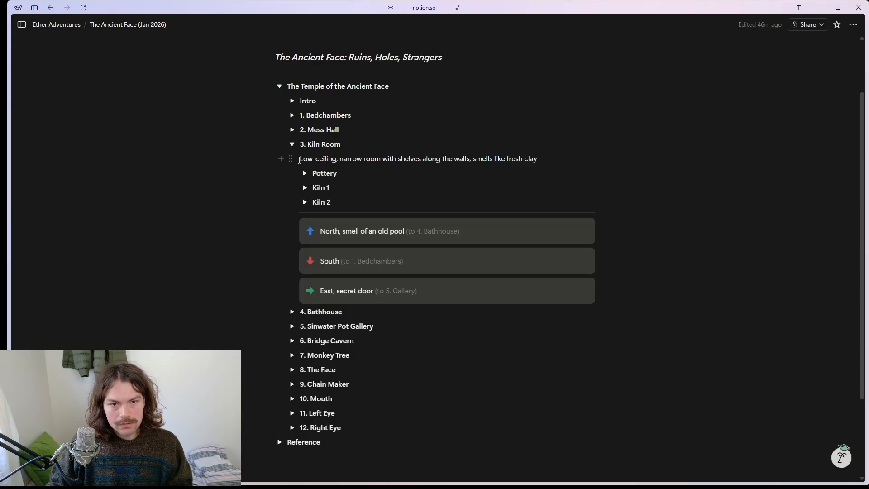
# - Review the Kiln Room's description line and the Pottery point with its nested Eye of the Blood-Spider item, then collapse Pottery
pyautogui.moveTo(300, 159); pyautogui.dragTo(538, 160)
pyautogui.click(483, 159)
pyautogui.click(538, 163)
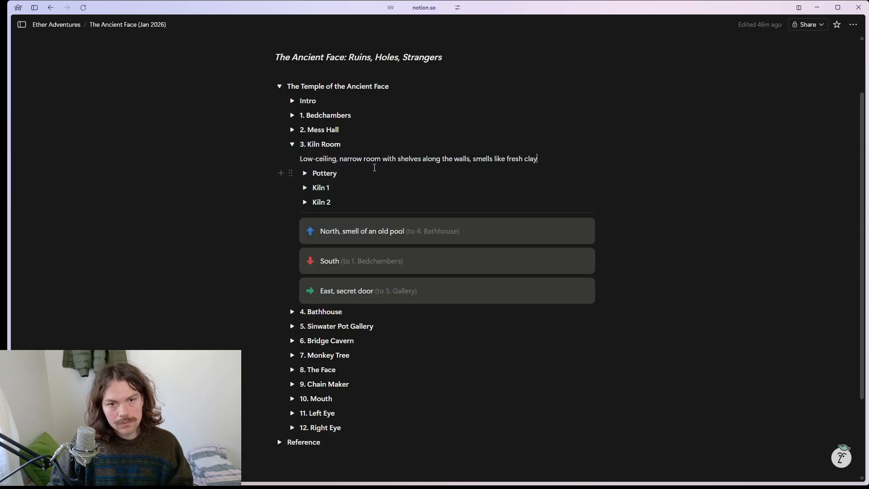
pyautogui.click(306, 176)
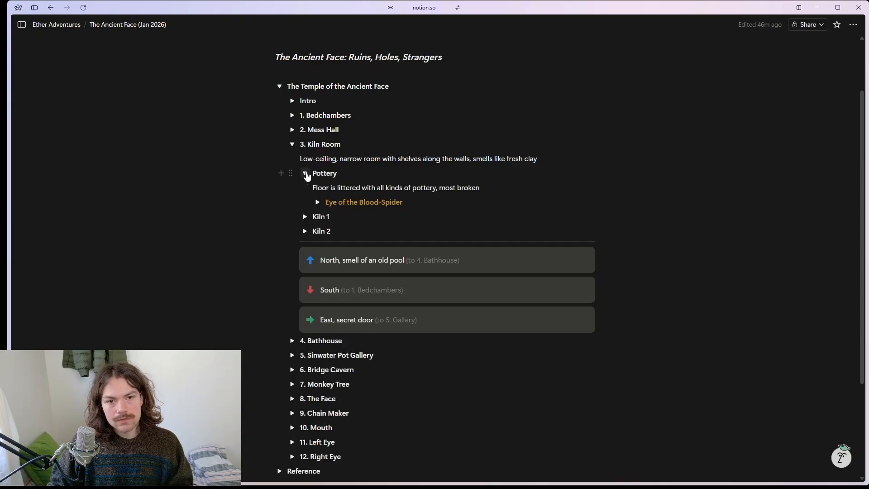
pyautogui.click(317, 203)
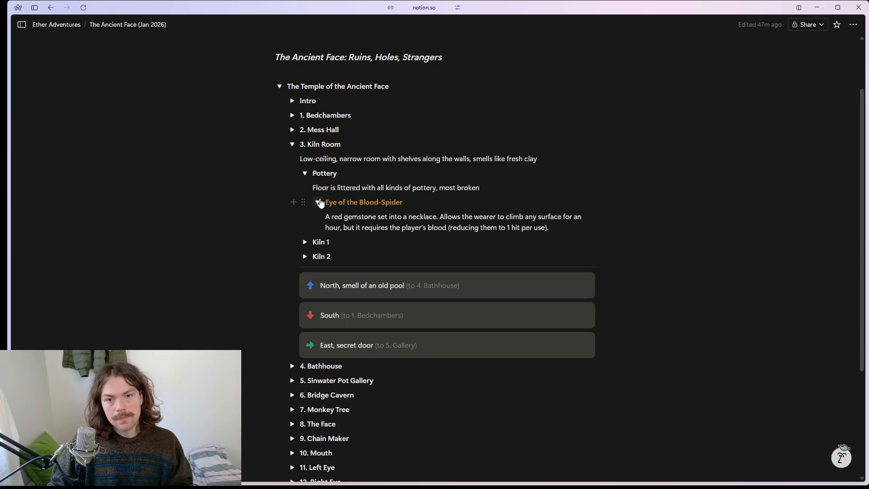
pyautogui.click(318, 203)
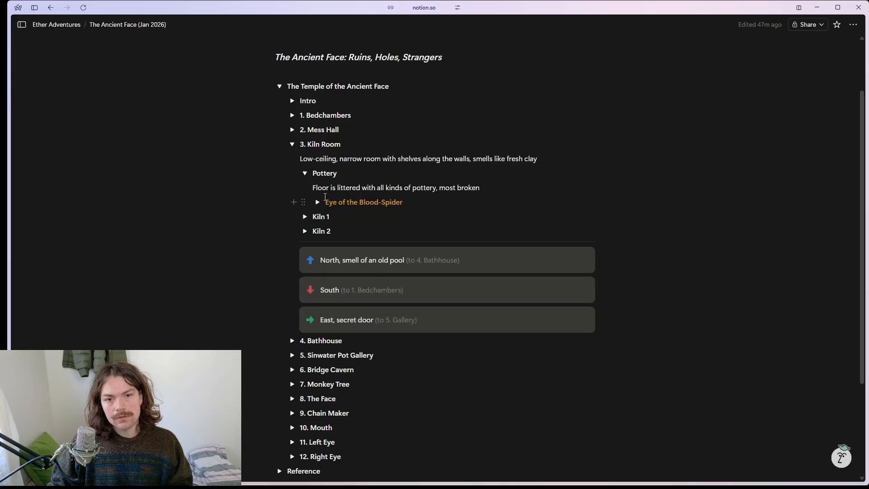
pyautogui.click(305, 173)
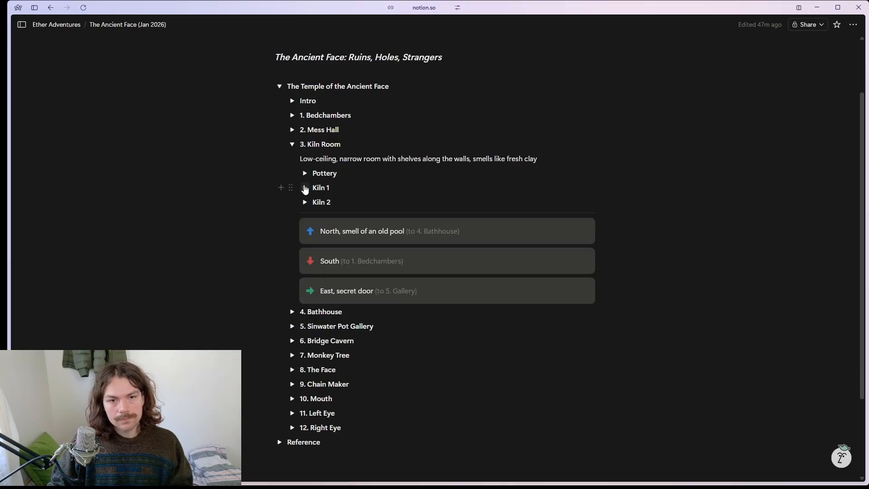
# - Expand Kiln 1 in the Kiln Room and read its description and nested bullets about the pots and mask
pyautogui.click(306, 191)
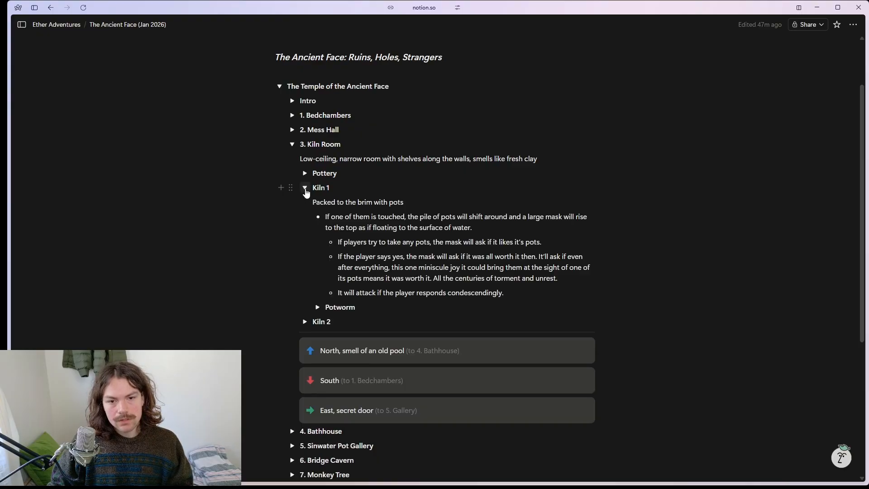
pyautogui.moveTo(501, 300); pyautogui.dragTo(314, 207)
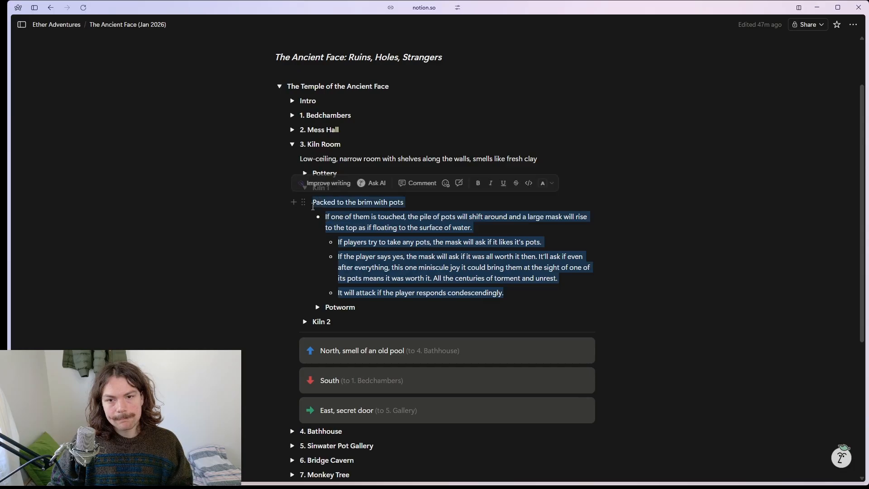
pyautogui.click(348, 240)
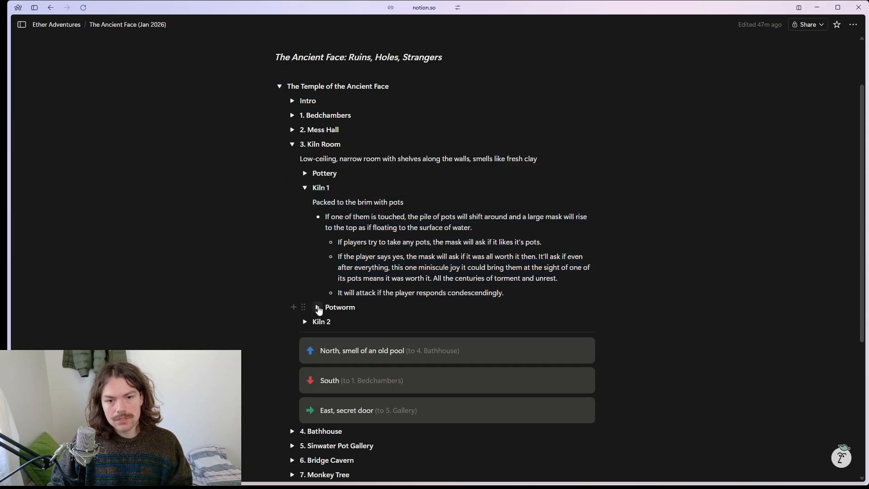
pyautogui.click(318, 308)
pyautogui.click(319, 308)
pyautogui.scroll(-1, 317, 308)
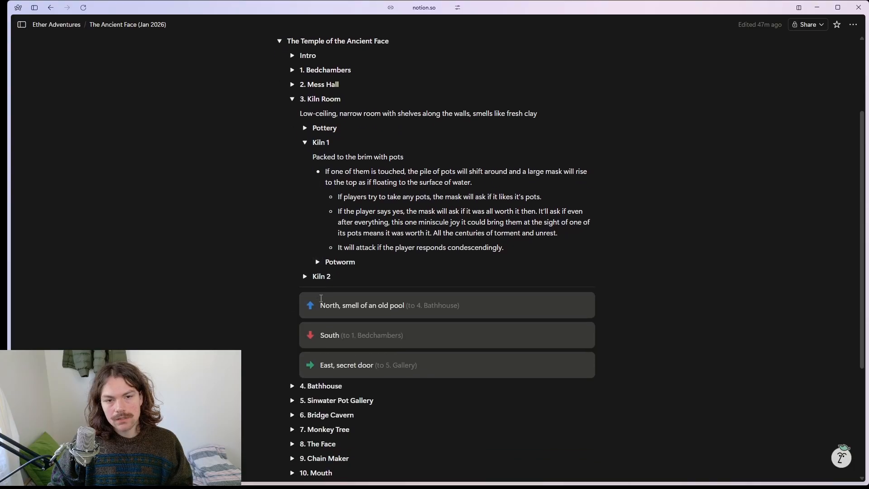
pyautogui.click(318, 263)
pyautogui.click(318, 263)
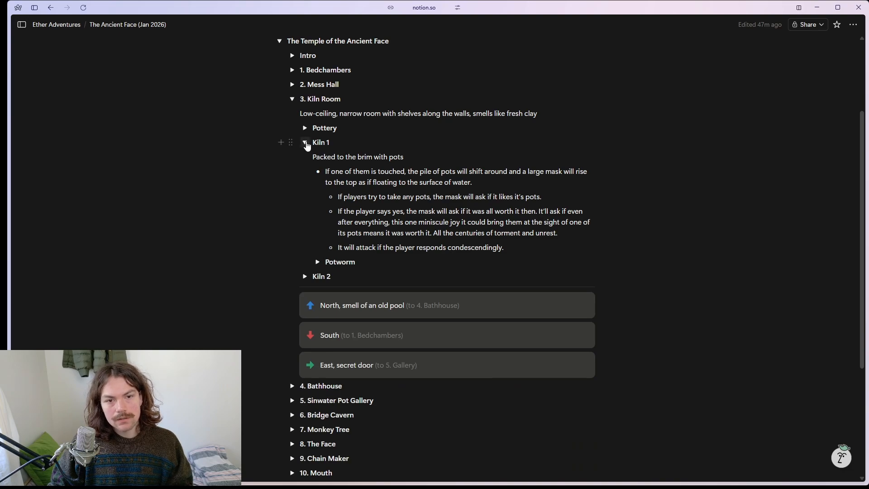
# - Examine the Potworm's hits and its Partial and Fail attacks inside Kiln 1, collapsing both toggles after viewing
pyautogui.click(317, 262)
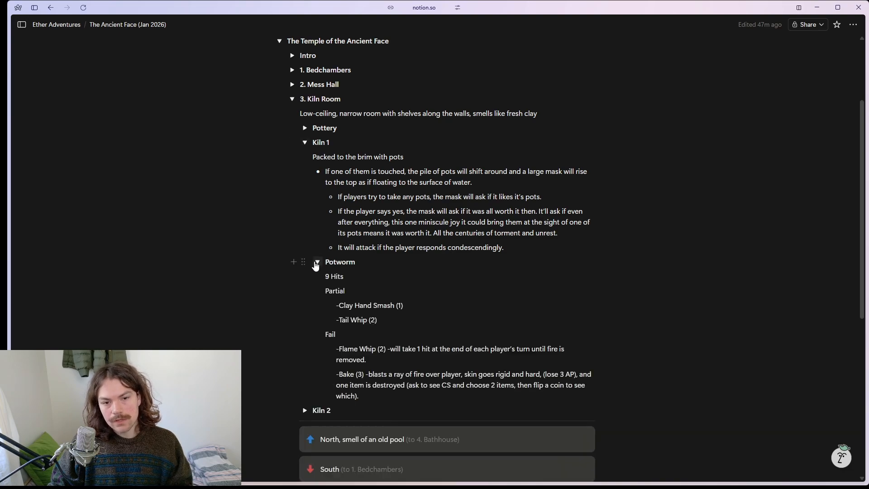
pyautogui.click(317, 263)
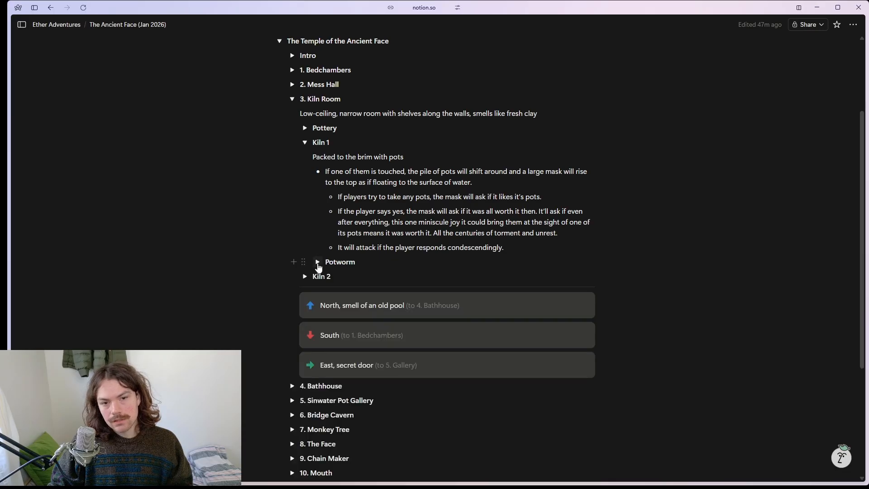
pyautogui.click(317, 262)
pyautogui.moveTo(360, 396); pyautogui.dragTo(303, 263)
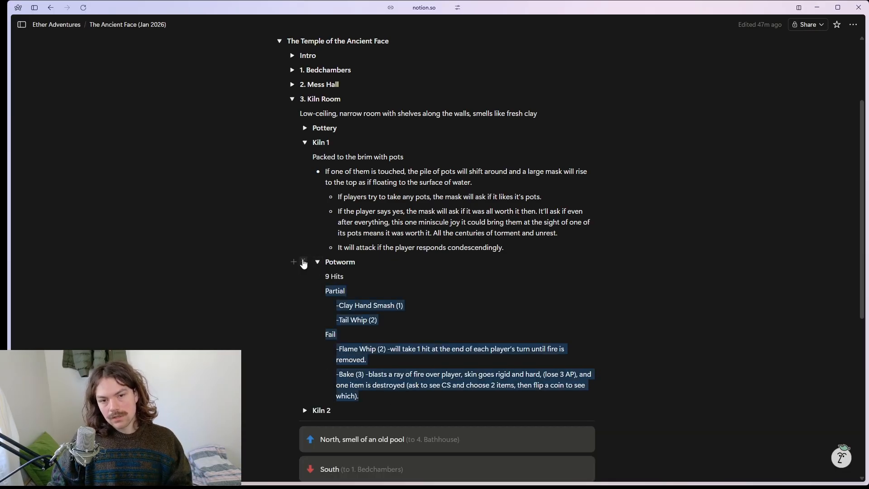
pyautogui.click(378, 397)
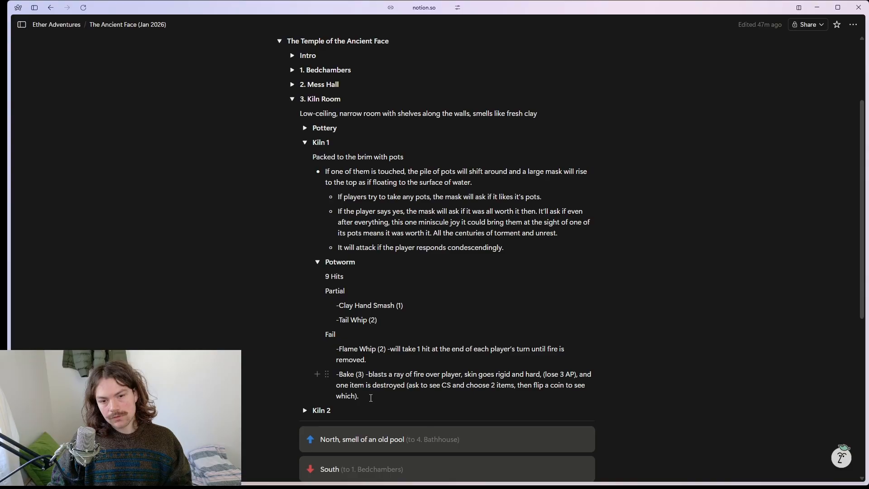
pyautogui.moveTo(370, 397); pyautogui.dragTo(327, 305)
pyautogui.click(373, 393)
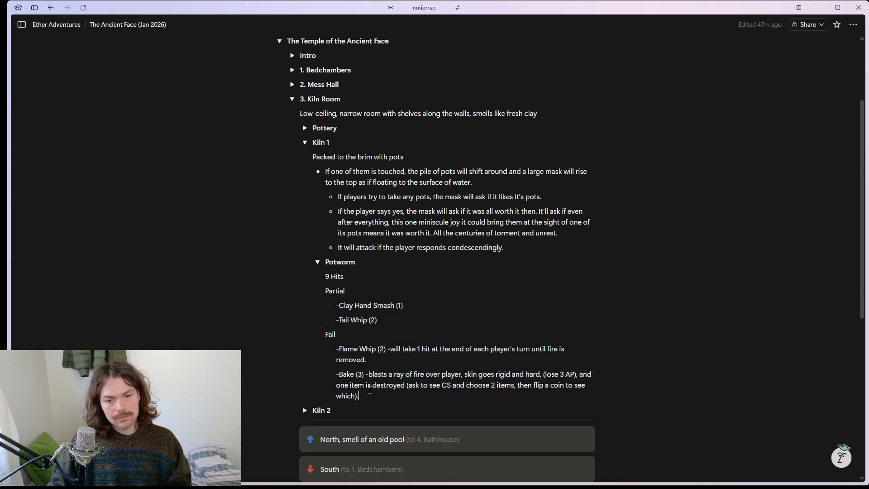
pyautogui.click(317, 262)
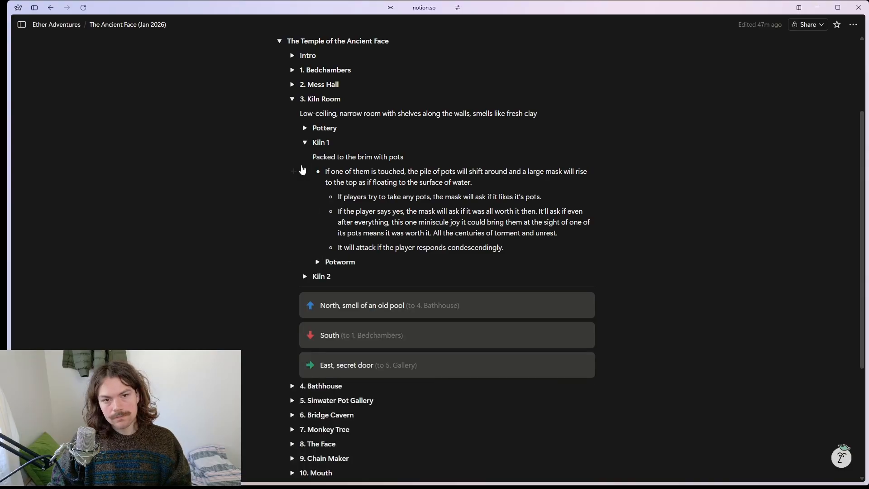
pyautogui.click(304, 142)
# - Examine Kiln 2's description, bullets and nested Pot Guy entry, collapsing both toggles after viewing
pyautogui.click(305, 157)
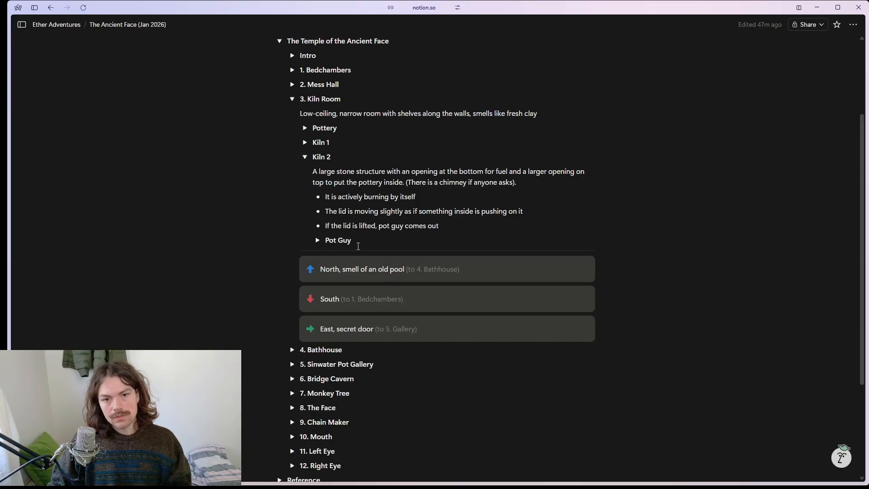
pyautogui.moveTo(438, 226); pyautogui.dragTo(304, 169)
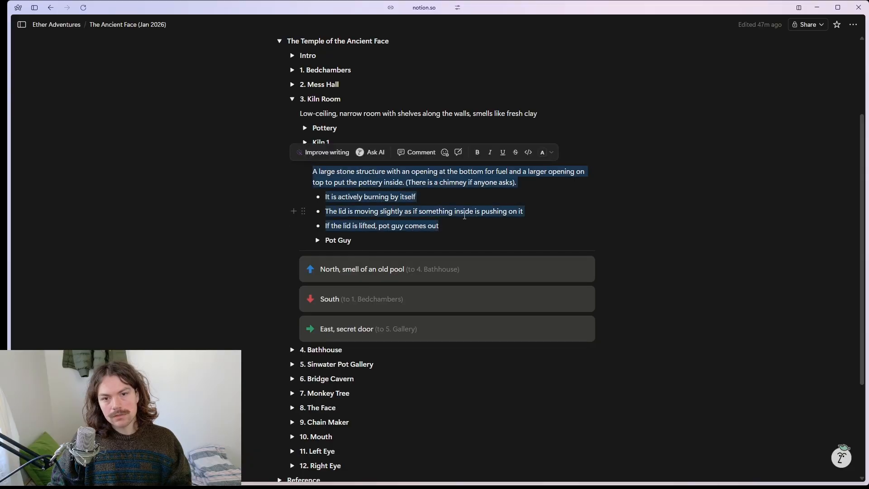
pyautogui.moveTo(442, 226); pyautogui.dragTo(324, 196)
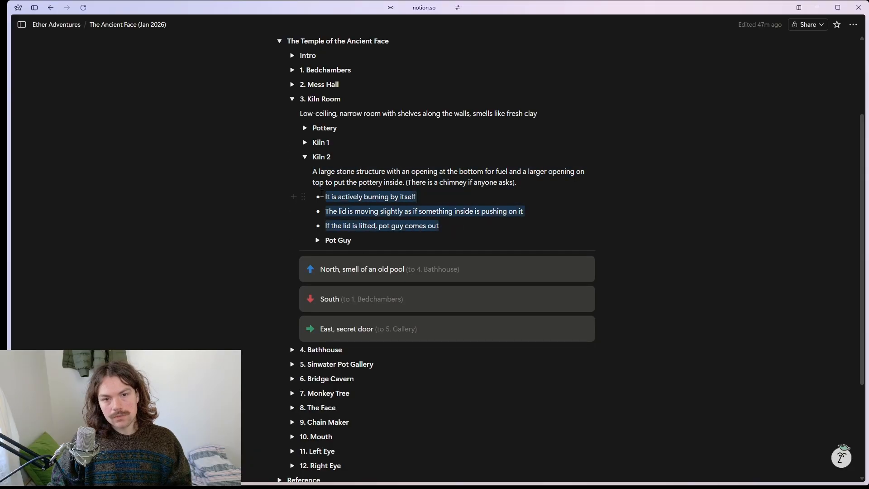
pyautogui.click(354, 242)
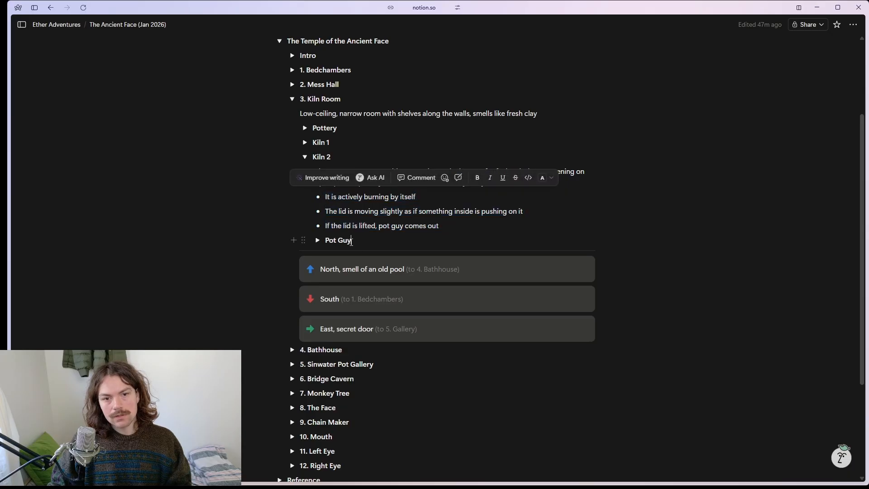
pyautogui.press('Escape')
pyautogui.click(316, 240)
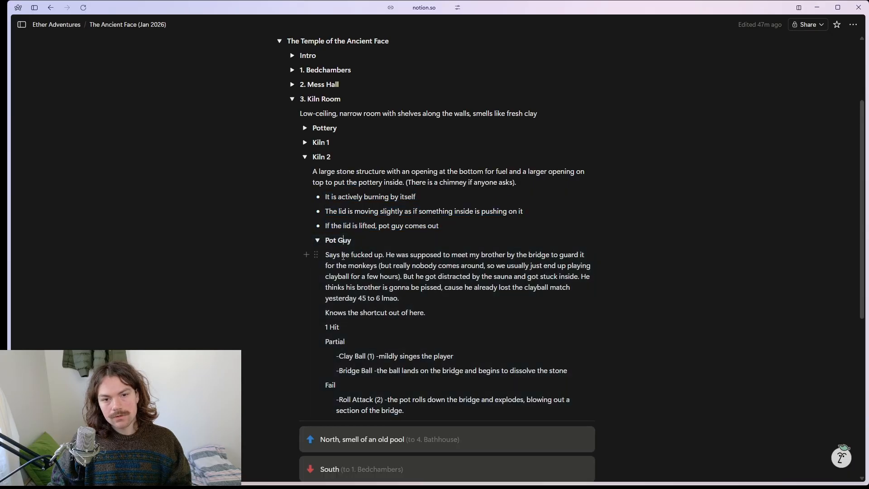
pyautogui.click(318, 242)
pyautogui.click(306, 157)
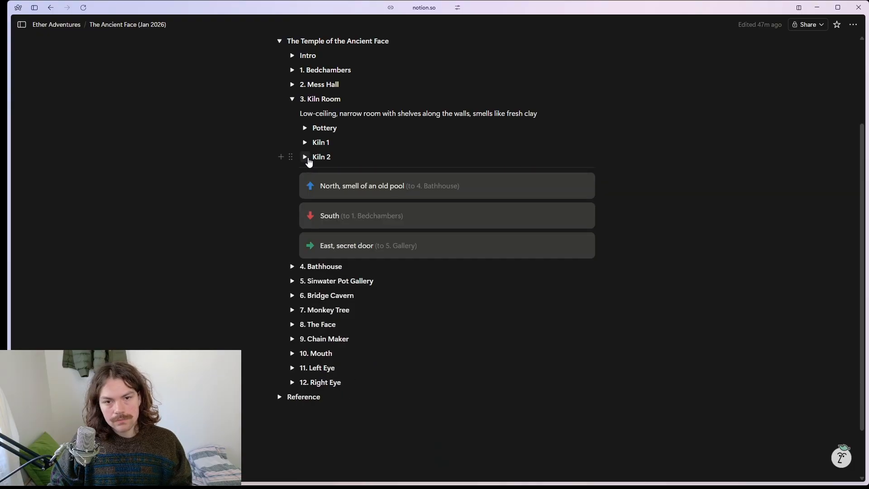
# - Add "simple wooden door" to the Kiln Room's South exit description and "crack" to its East secret door exit
pyautogui.scroll(1, 354, 250)
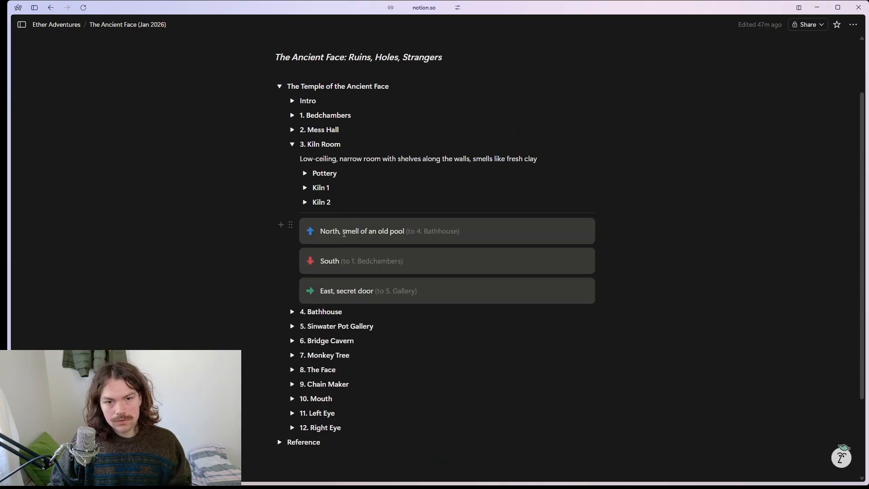
pyautogui.moveTo(344, 231); pyautogui.dragTo(405, 238)
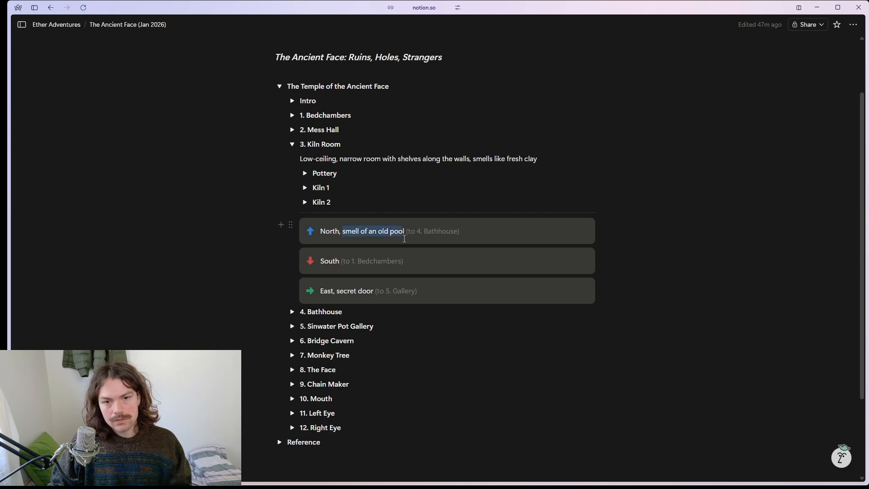
pyautogui.click(399, 262)
pyautogui.moveTo(364, 295); pyautogui.dragTo(365, 295)
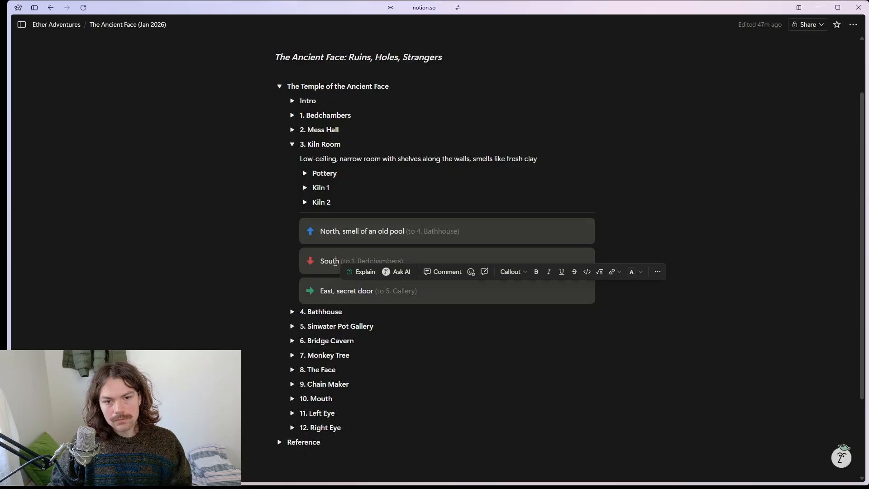
pyautogui.click(338, 261)
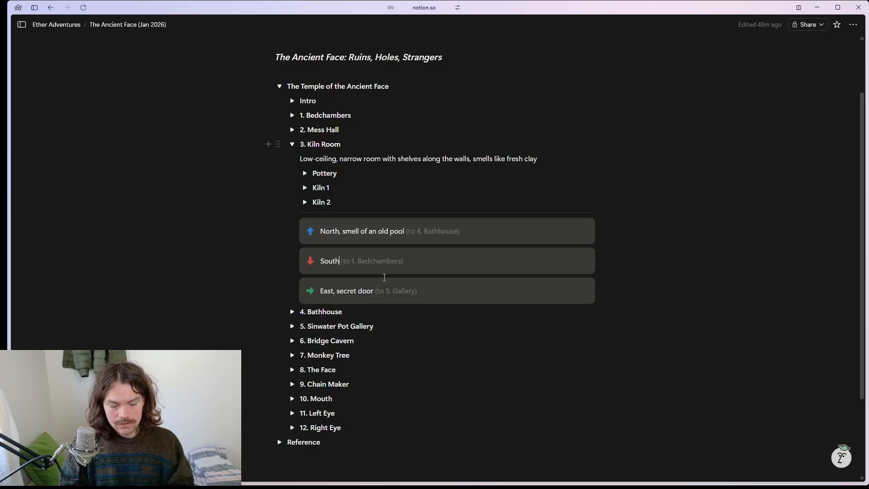
pyautogui.write(', ')
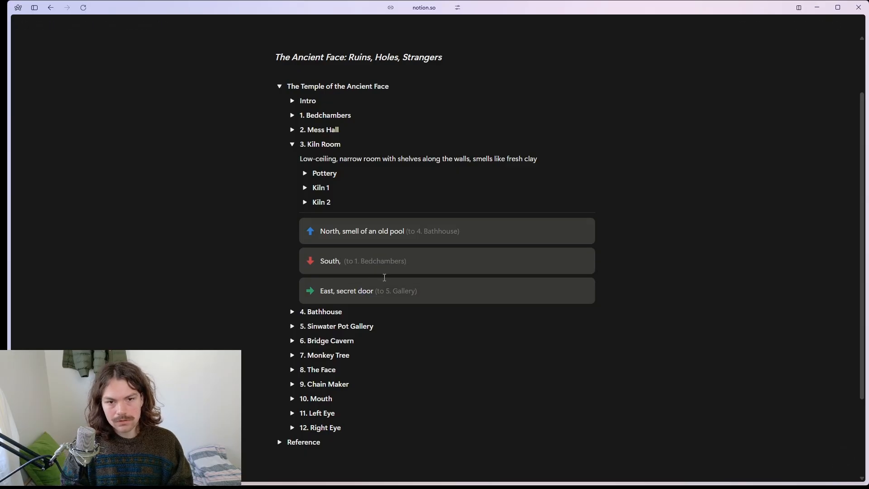
pyautogui.write('simplo')
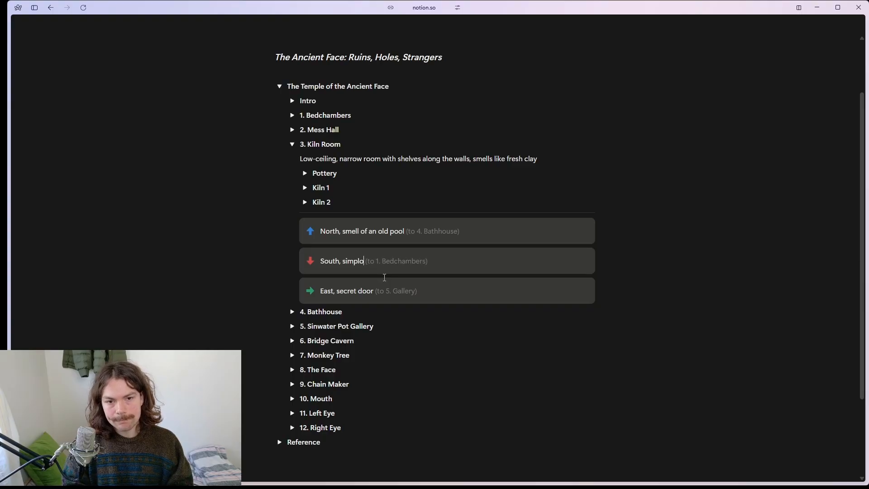
pyautogui.press('BackSpace')
pyautogui.write('e door')
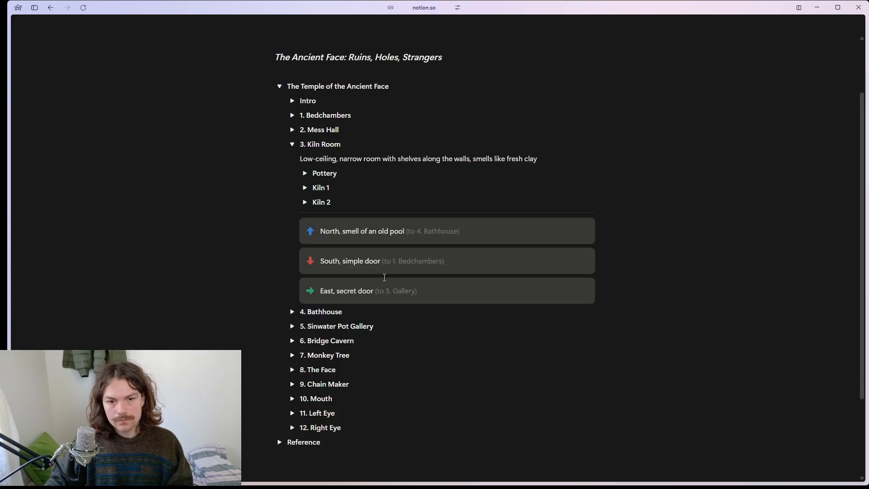
pyautogui.click(364, 261)
pyautogui.write('wooden')
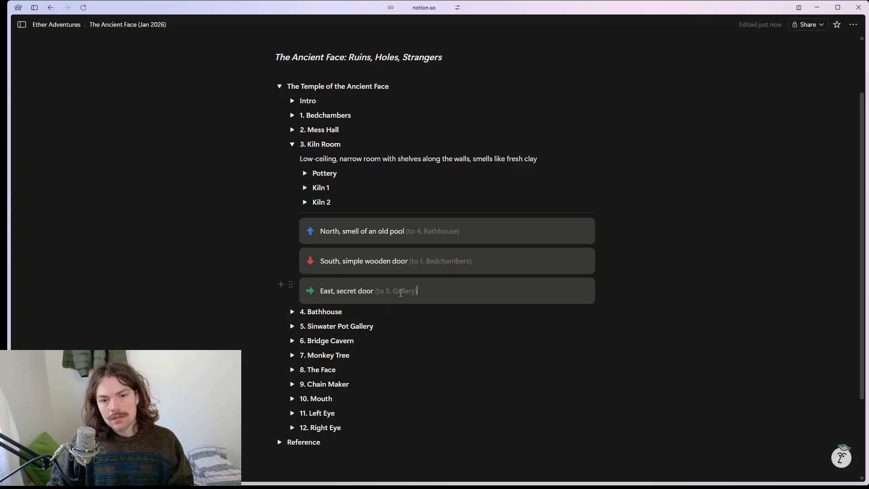
pyautogui.click(374, 295)
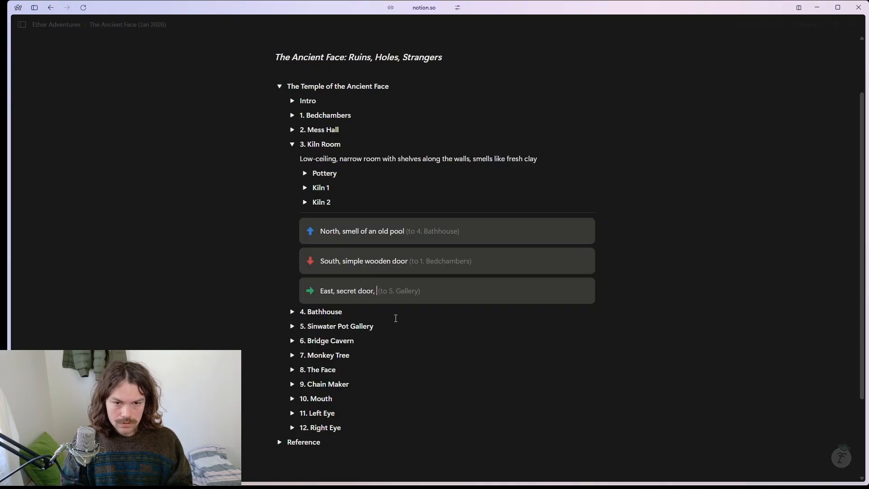
pyautogui.write(', crack')
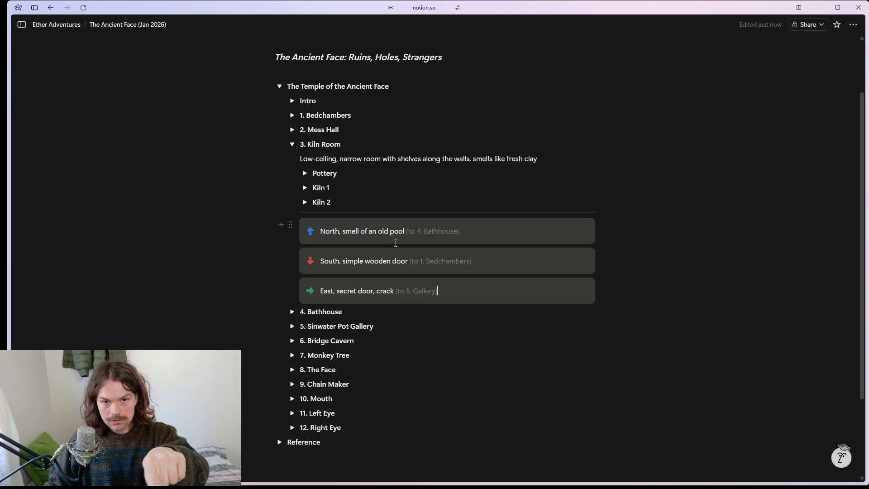
# - Expand the Bathhouse, collapse the Kiln Room, and read the Bathhouse's description line
pyautogui.click(292, 311)
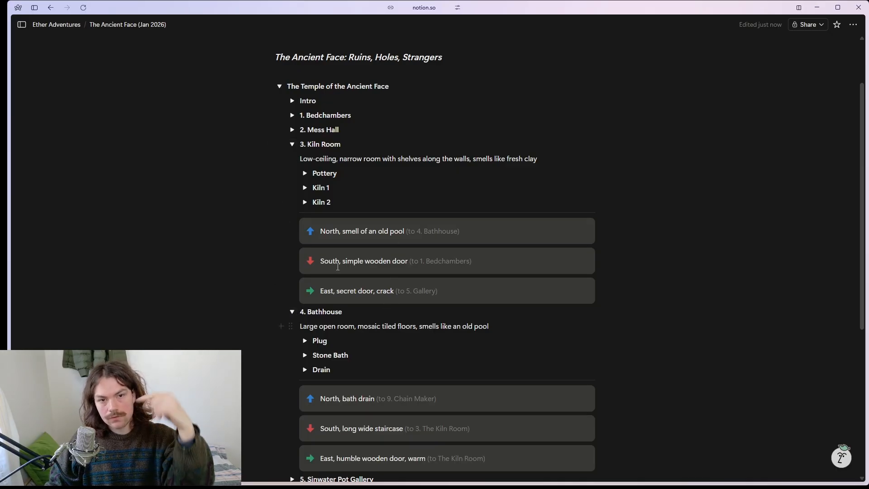
pyautogui.click(292, 144)
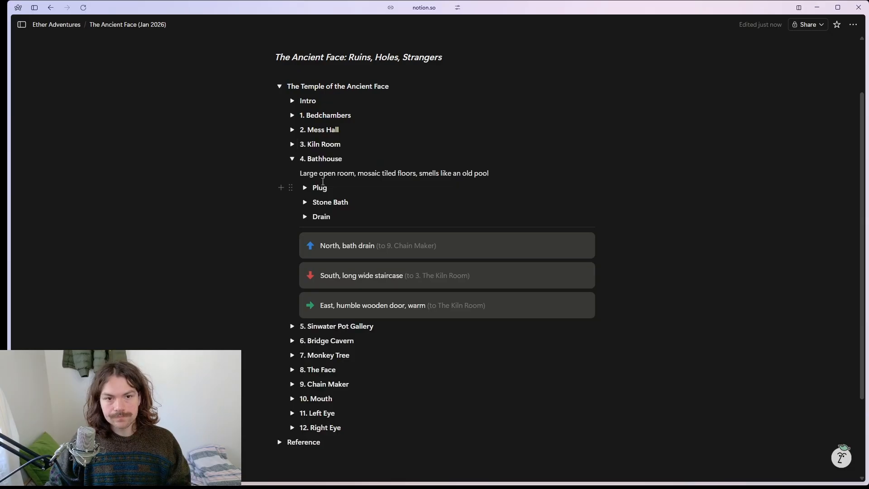
pyautogui.moveTo(500, 178); pyautogui.dragTo(354, 161)
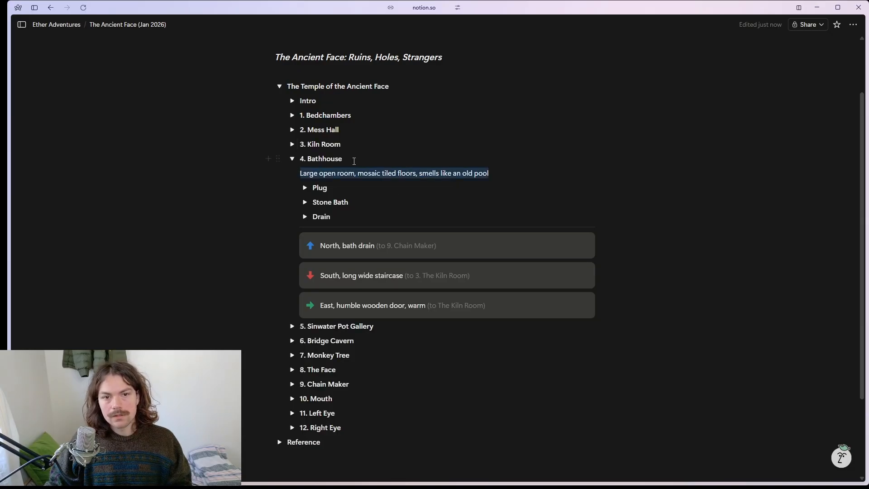
# - Examine the Bathhouse's Plug, Stone Bath and Drain entries, collapsing each after viewing, and review the collapsed list of rooms
pyautogui.click(339, 162)
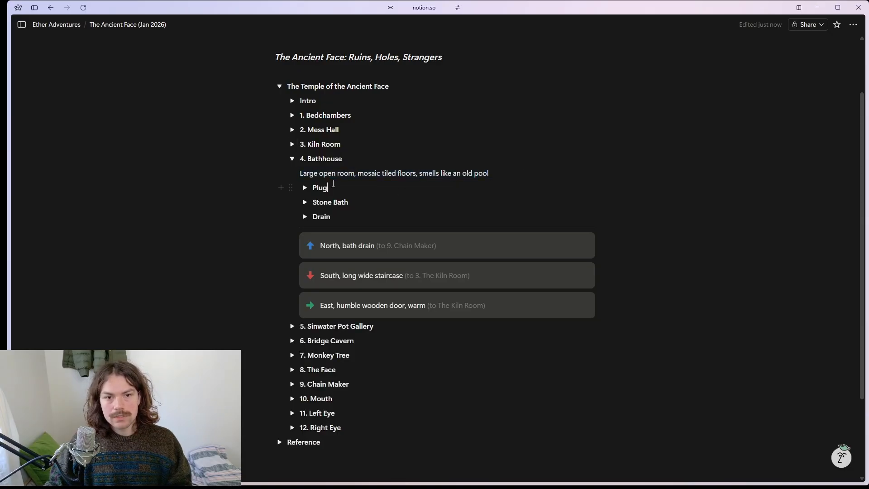
pyautogui.click(305, 188)
pyautogui.click(305, 189)
pyautogui.click(305, 203)
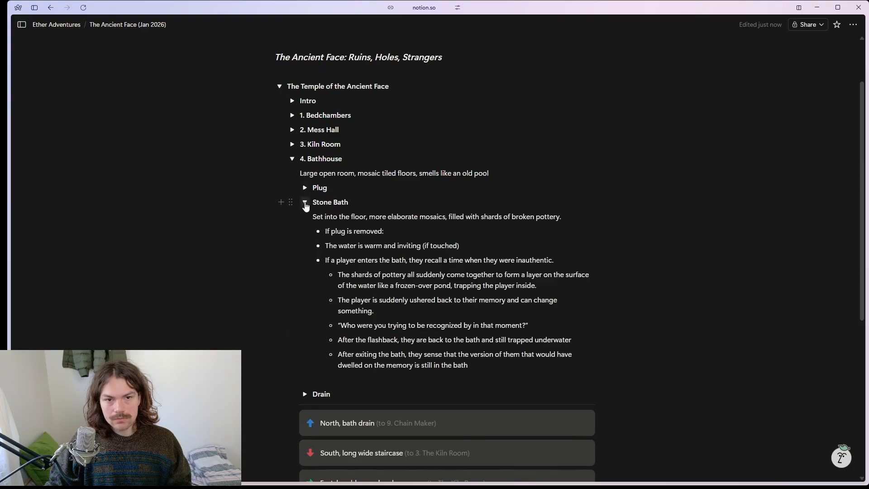
pyautogui.click(305, 203)
pyautogui.click(304, 217)
pyautogui.click(304, 217)
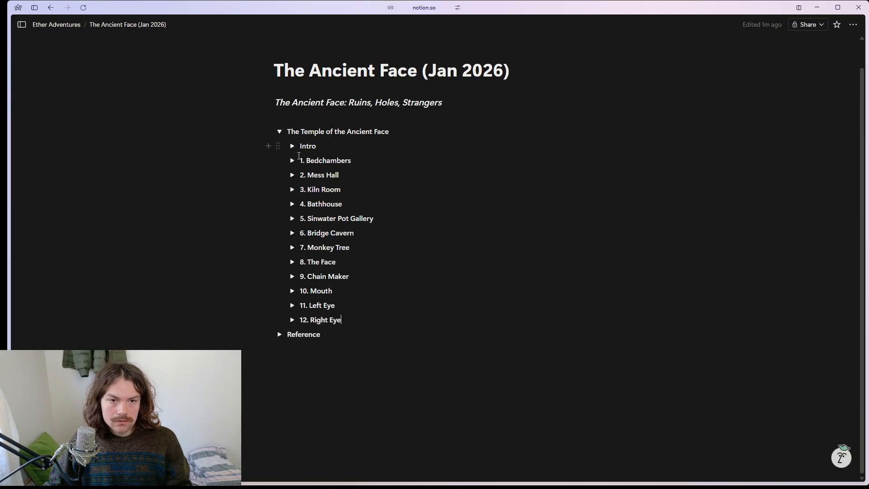
pyautogui.moveTo(355, 326); pyautogui.dragTo(353, 134)
pyautogui.click(360, 327)
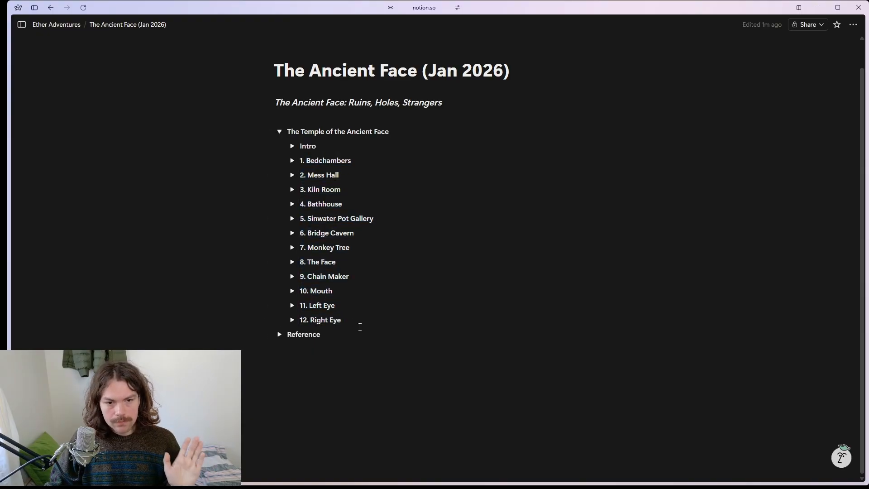
# - Switch to the Temple of the Ancient Face map file in Figma and view the Assets frame, hiding it again after viewing
pyautogui.moveTo(50, 96)
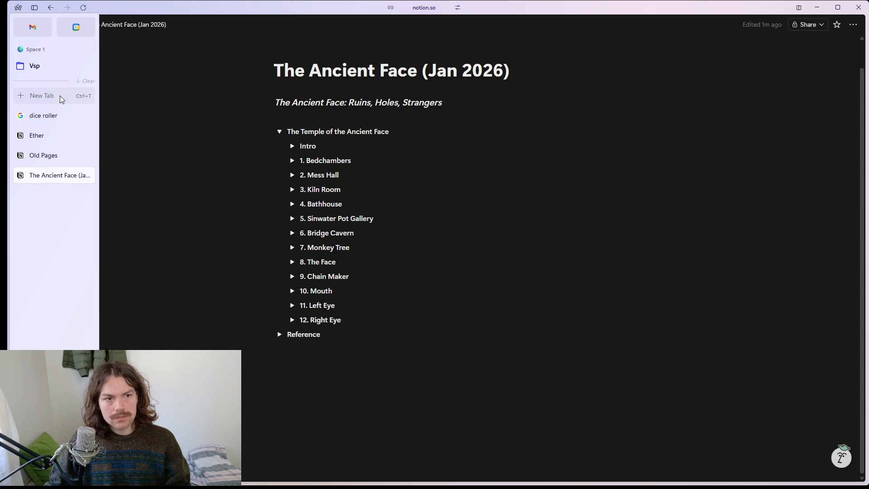
pyautogui.click(56, 101)
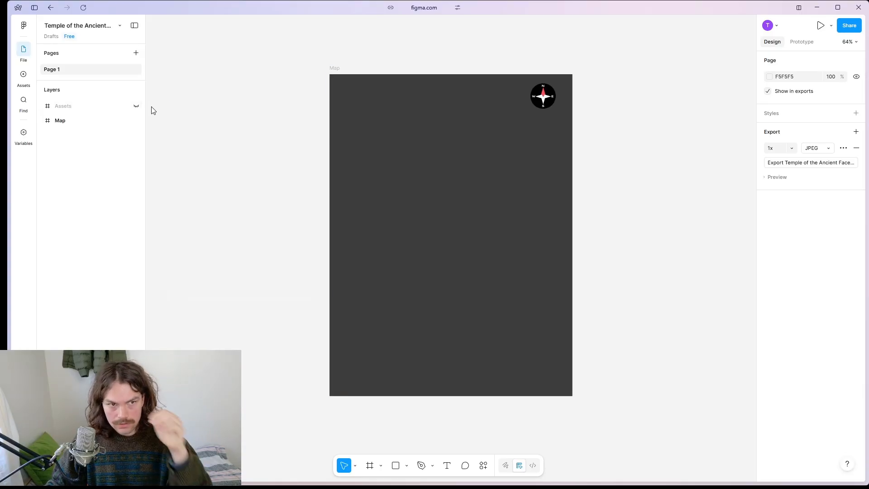
pyautogui.click(138, 107)
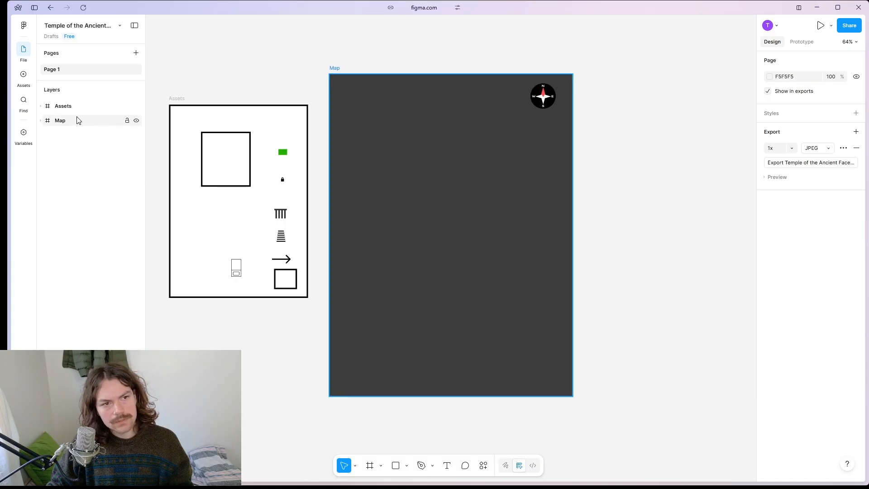
pyautogui.click(136, 106)
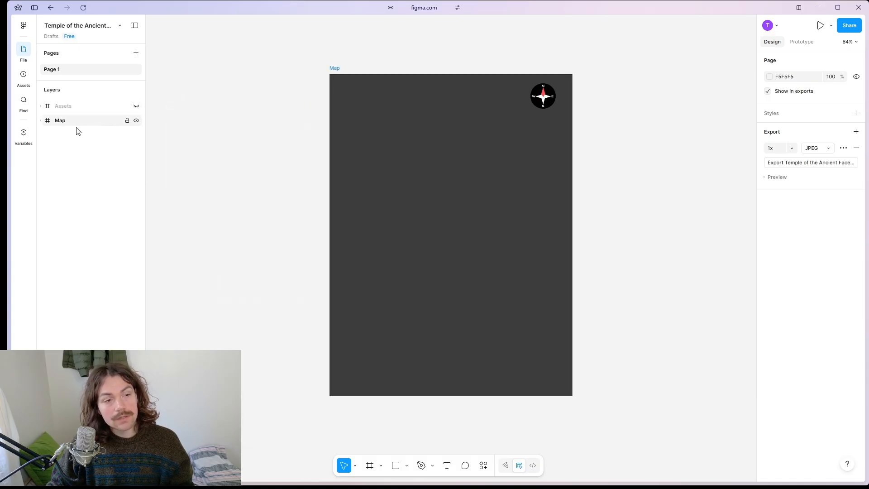
# - Expand the Map frame's layers and make rooms 1. Bedchambers through 5. Sinwater Pot Gallery visible one by one
pyautogui.click(42, 121)
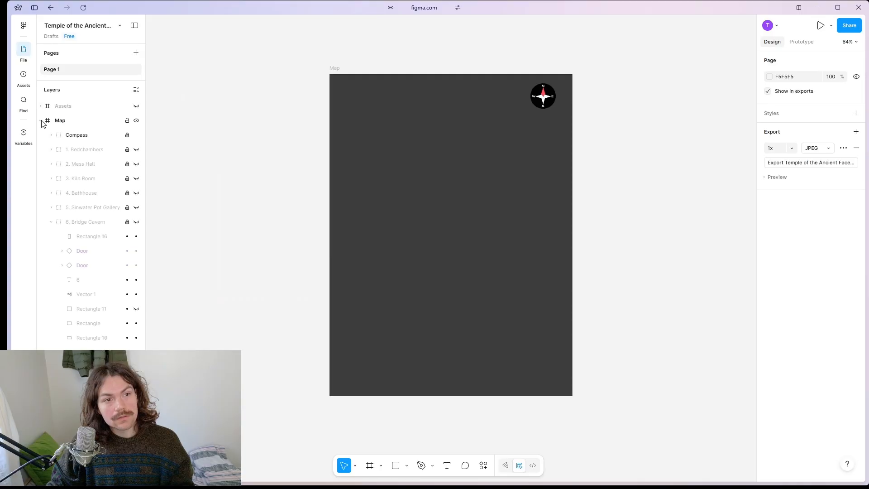
pyautogui.click(136, 150)
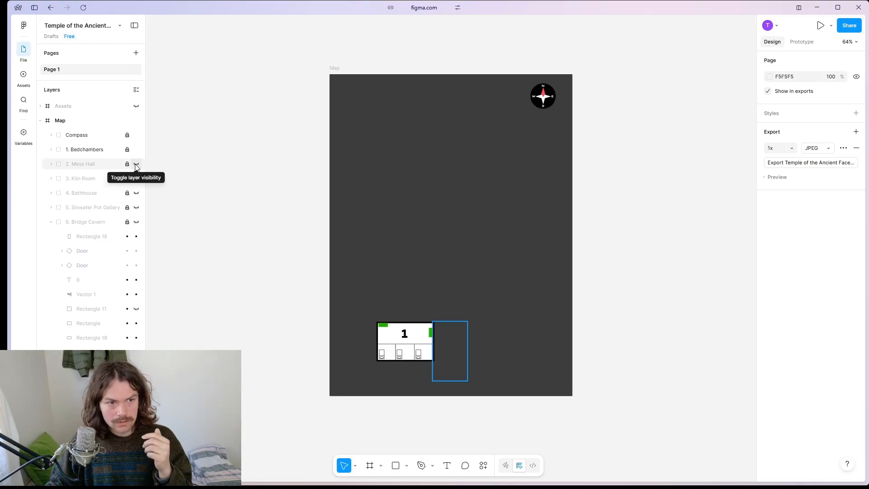
pyautogui.click(137, 165)
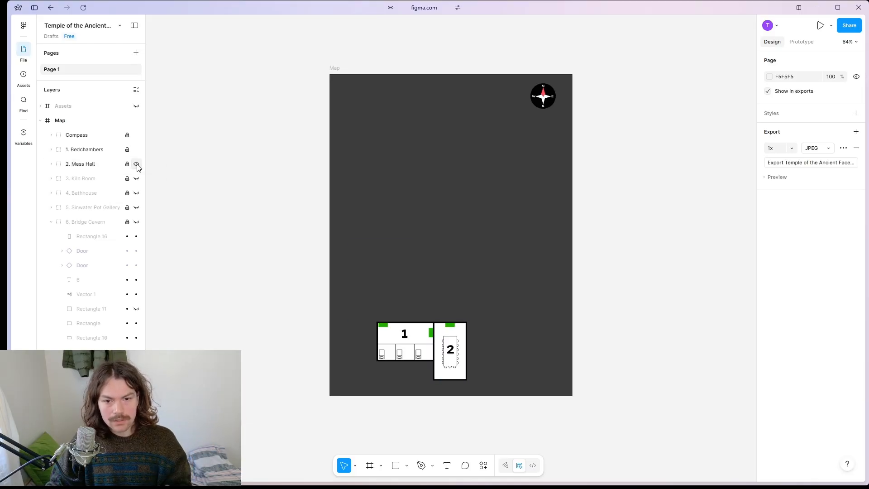
pyautogui.click(136, 179)
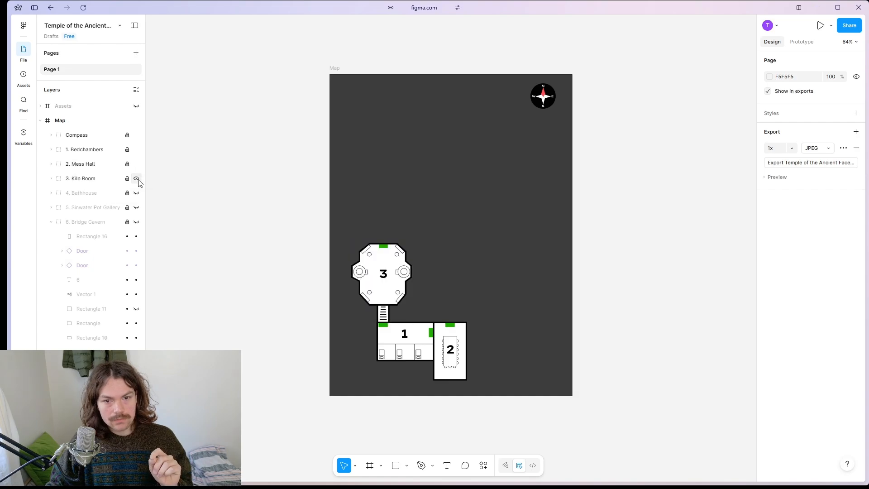
pyautogui.click(137, 193)
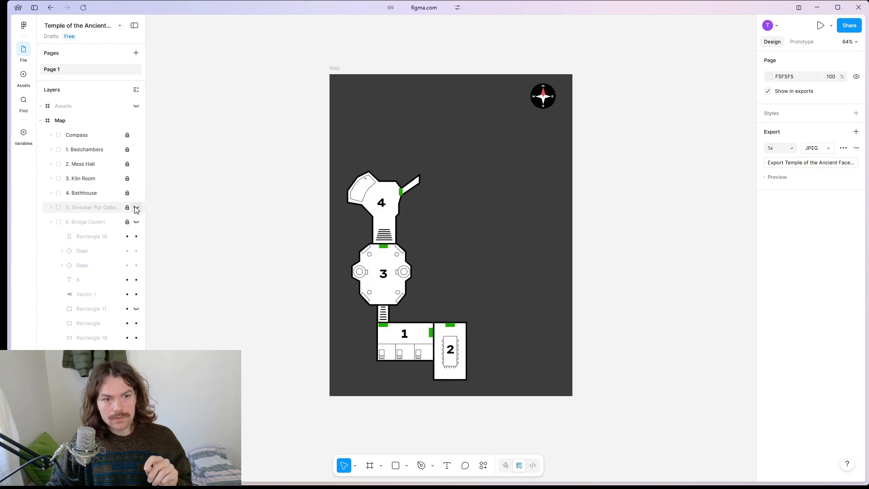
pyautogui.click(137, 208)
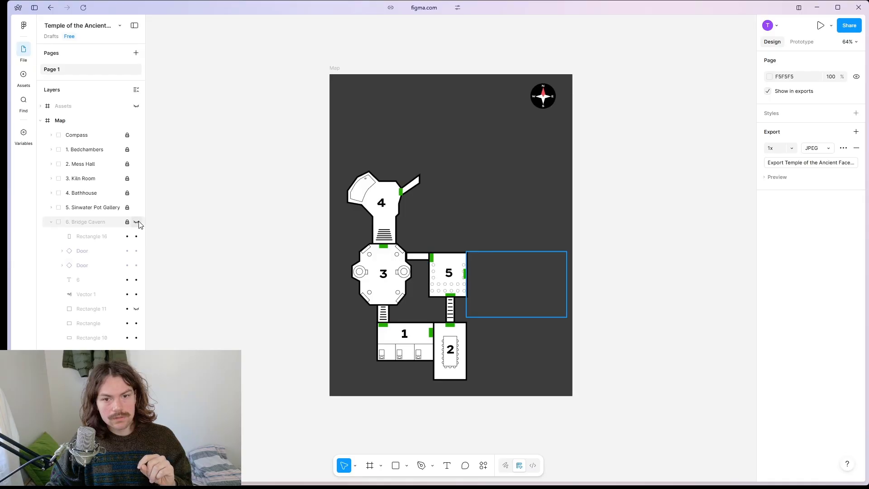
# - Make the remaining room layers, 6. Bridge Cavern through 12. Right Eye, visible to view the complete dungeon map
pyautogui.click(136, 223)
pyautogui.click(137, 237)
pyautogui.click(136, 250)
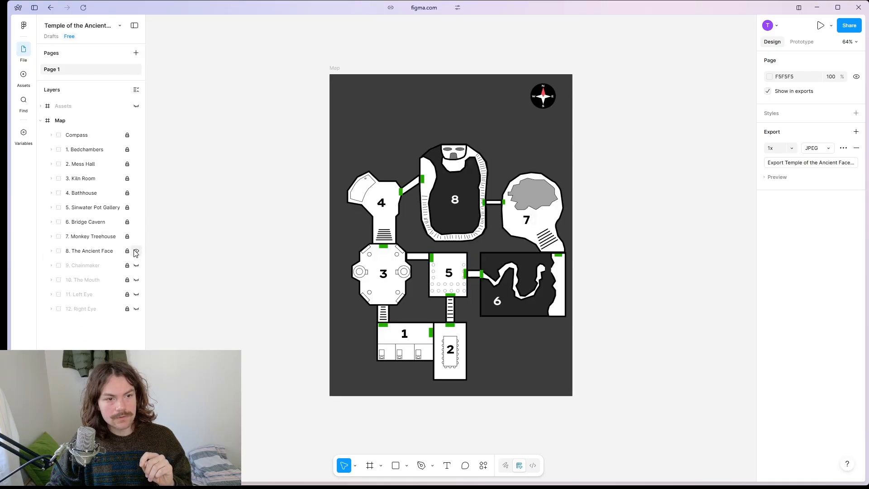
pyautogui.click(136, 265)
pyautogui.click(136, 280)
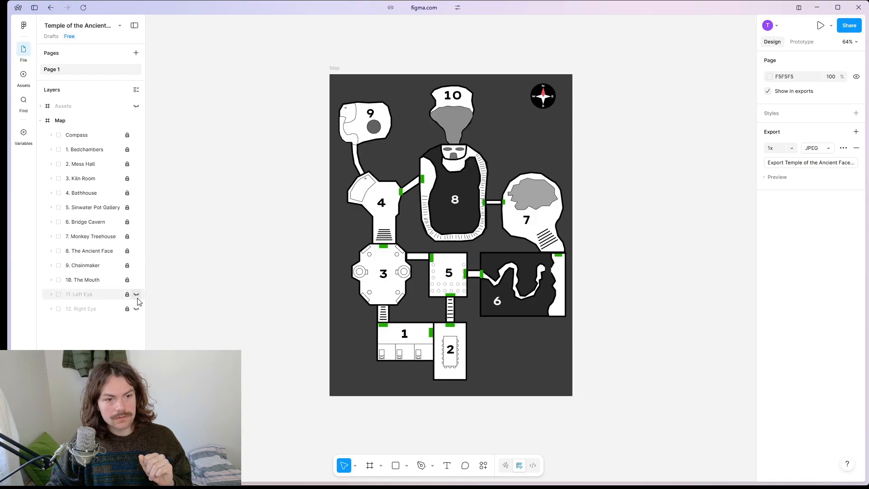
pyautogui.click(136, 294)
pyautogui.click(136, 309)
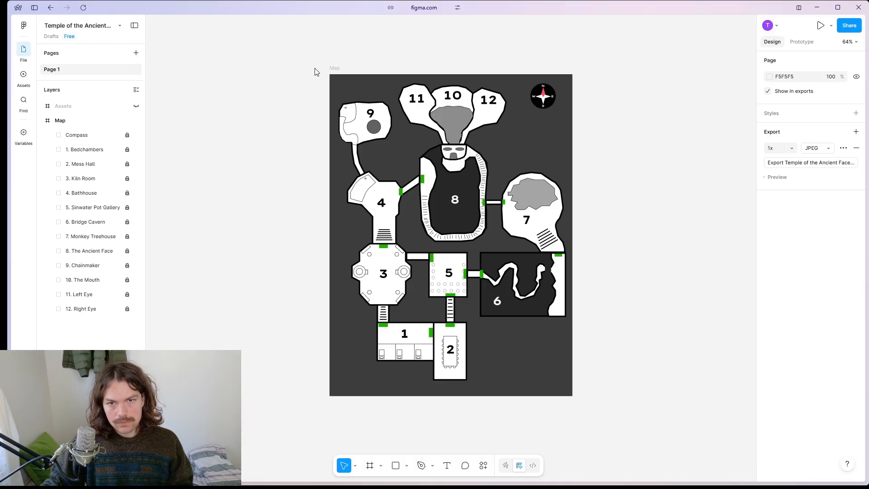
pyautogui.moveTo(316, 71); pyautogui.dragTo(602, 453)
pyautogui.click(617, 362)
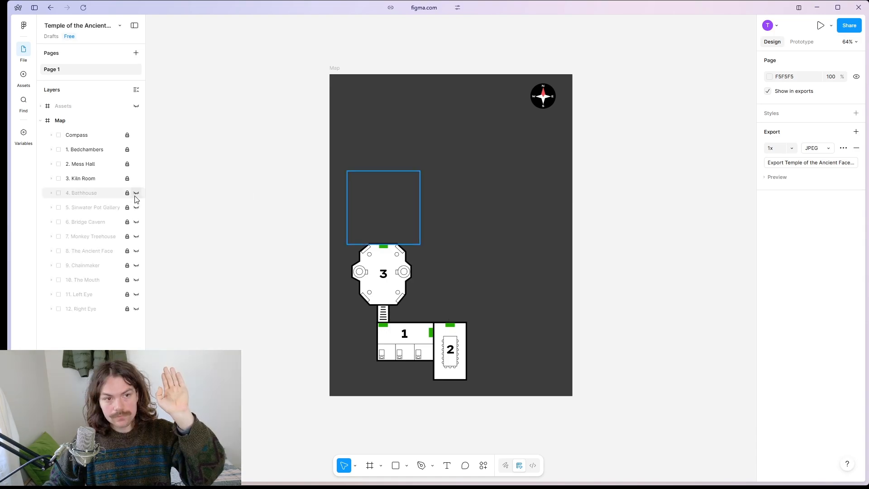
# - Make the hidden layers 4. Bathhouse through 7. Monkey Treehouse visible on the map, and collapse the Map frame's layers
pyautogui.click(137, 194)
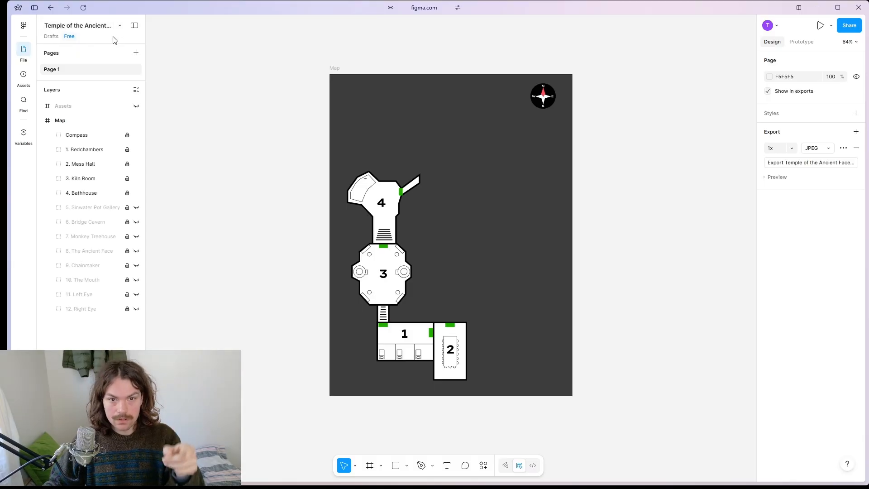
pyautogui.click(137, 208)
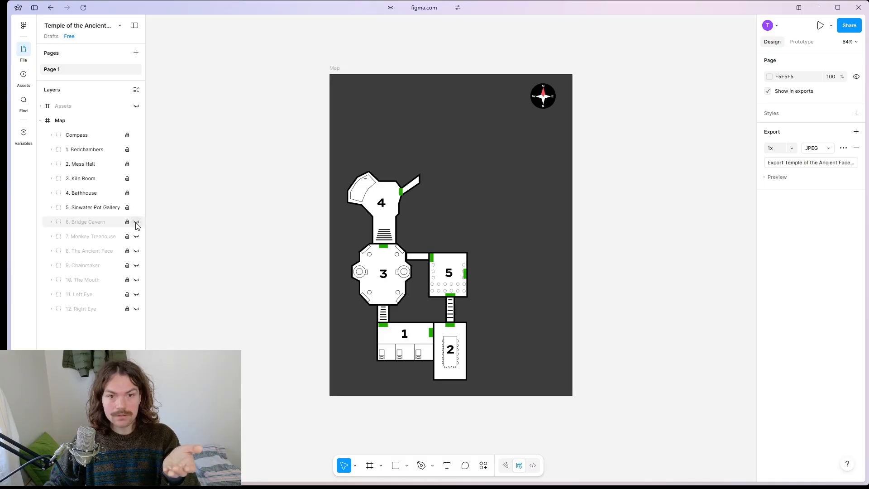
pyautogui.click(136, 222)
pyautogui.click(136, 237)
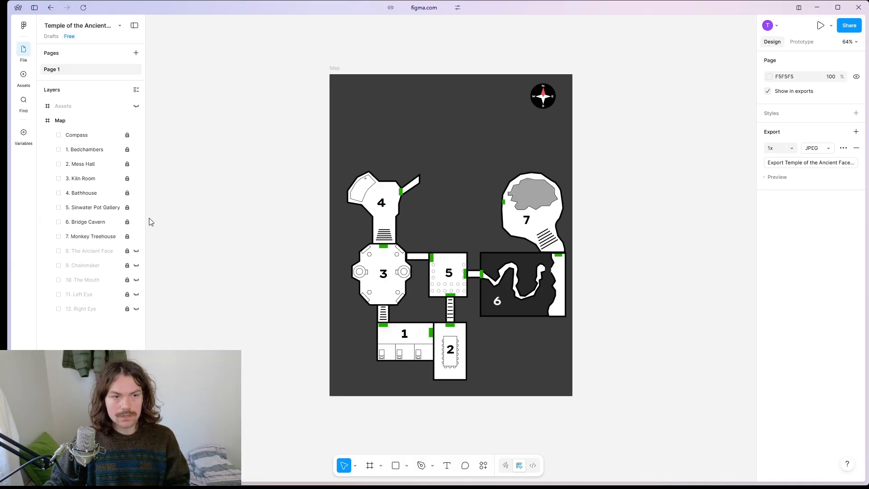
pyautogui.click(41, 121)
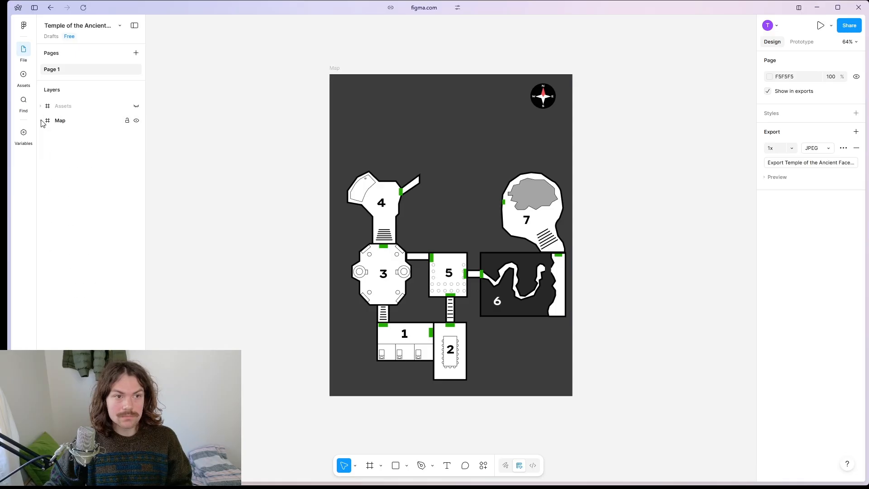